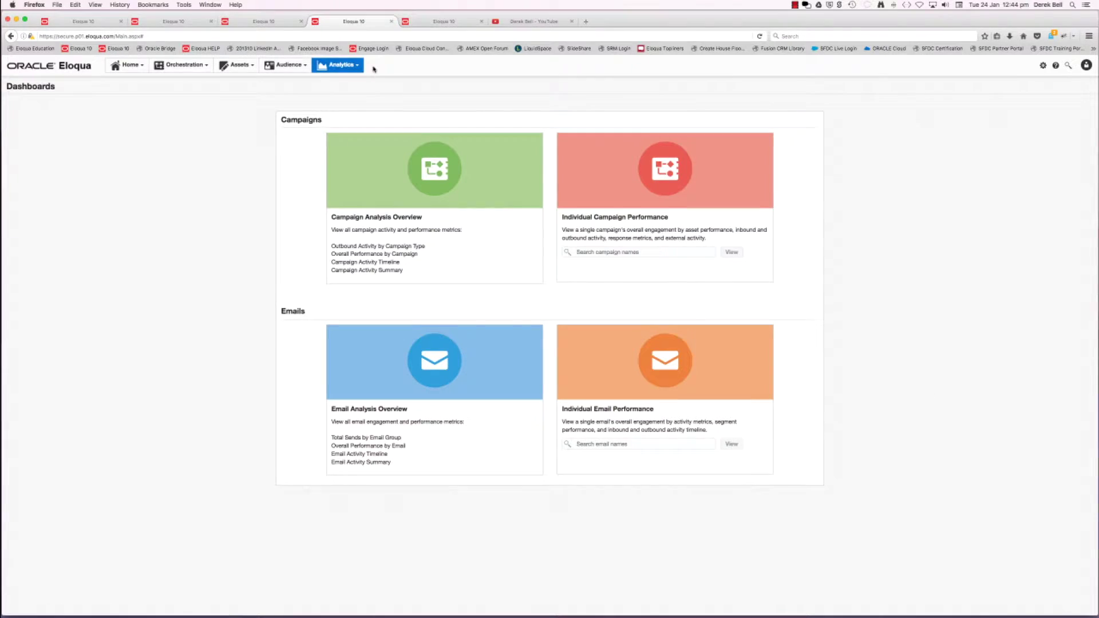
Go to Analytics Dashboards and open the green Campaign Analysis Overview card.
click(358, 69)
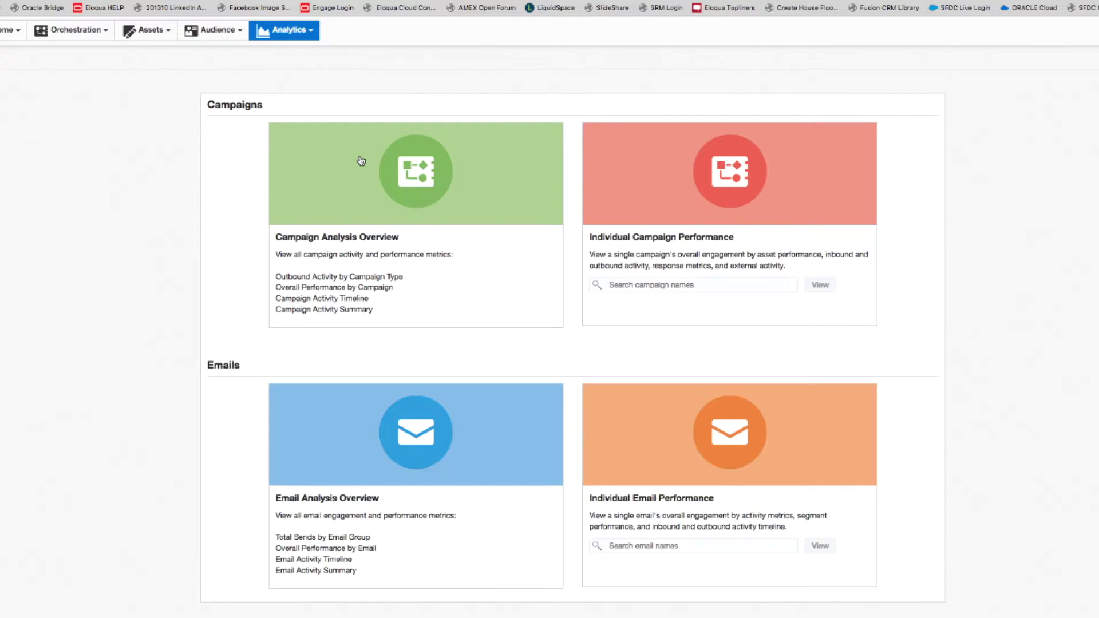
click(416, 173)
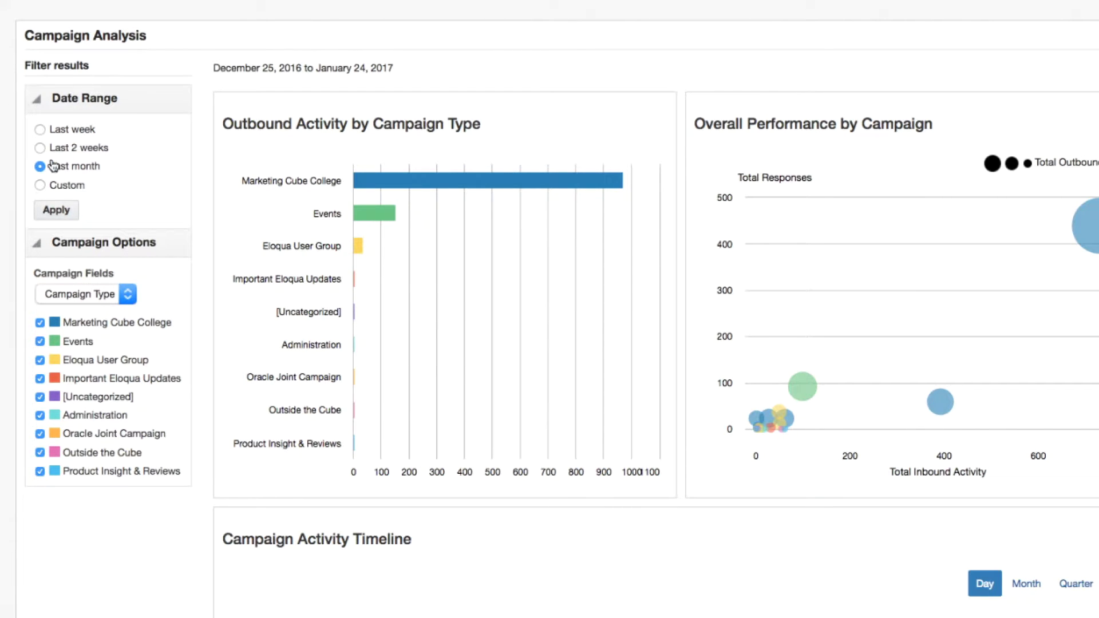
Switch the date range to Custom and set the From date to July 1, 2016.
click(40, 185)
click(72, 227)
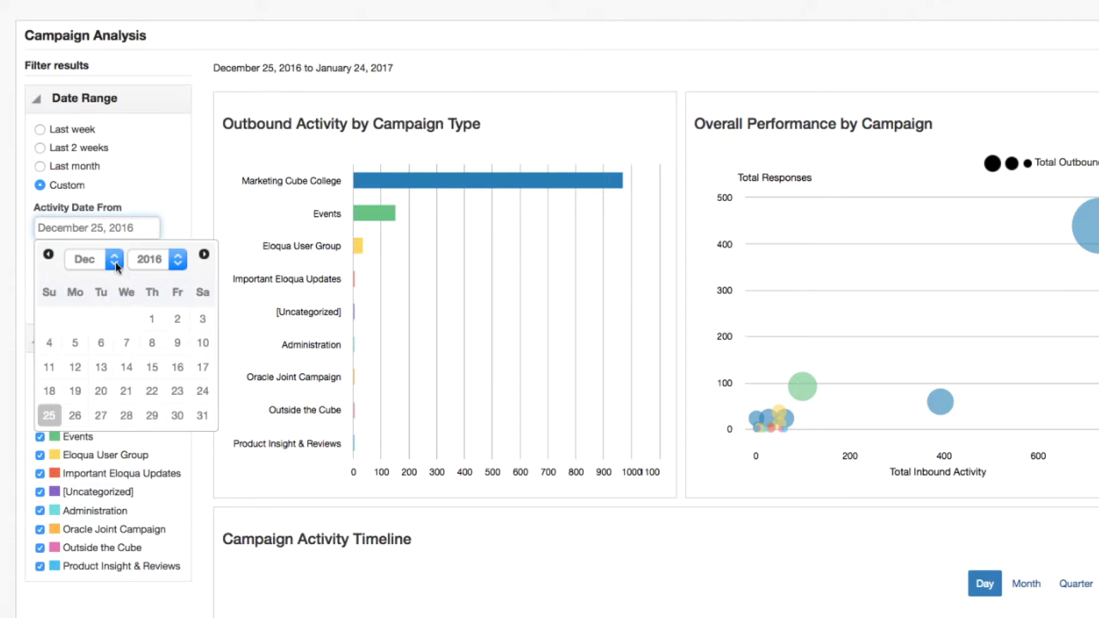
click(115, 261)
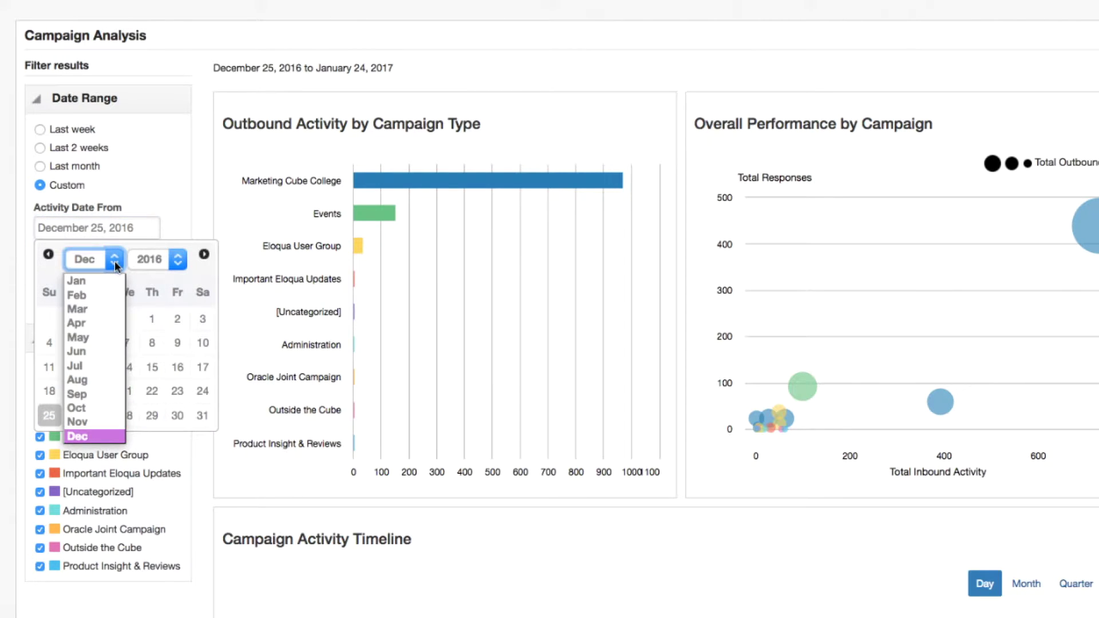
click(88, 353)
click(127, 319)
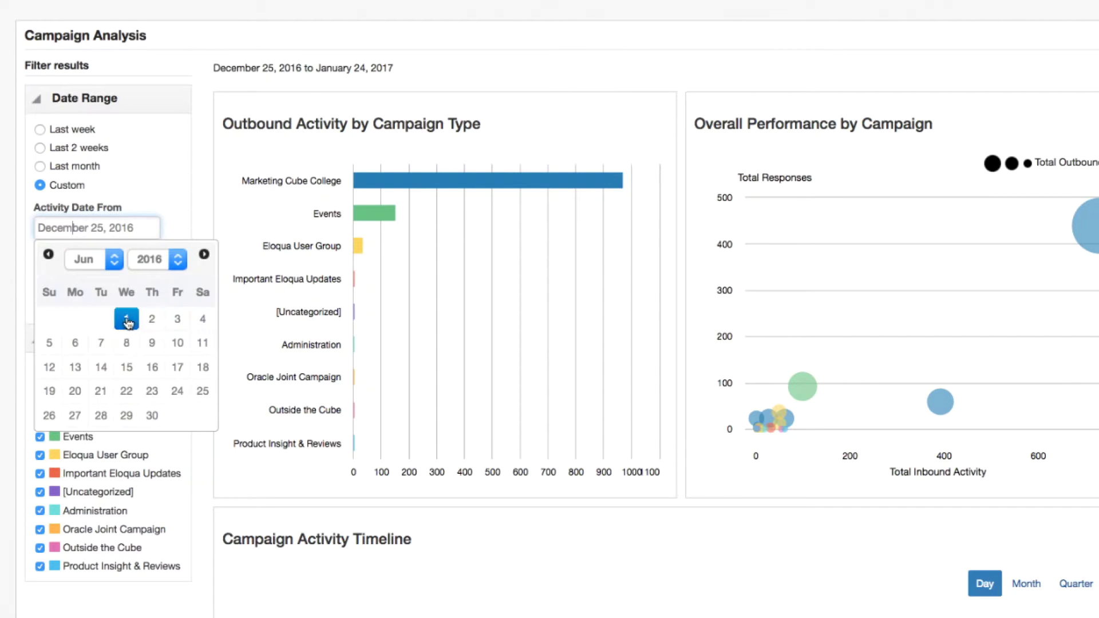
click(85, 227)
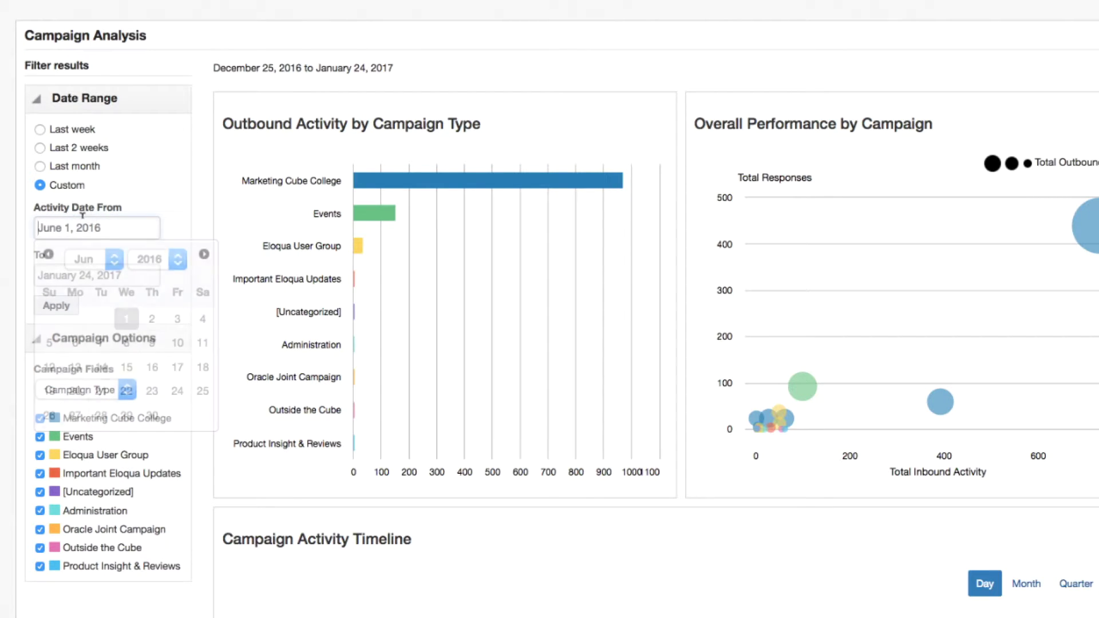
click(115, 261)
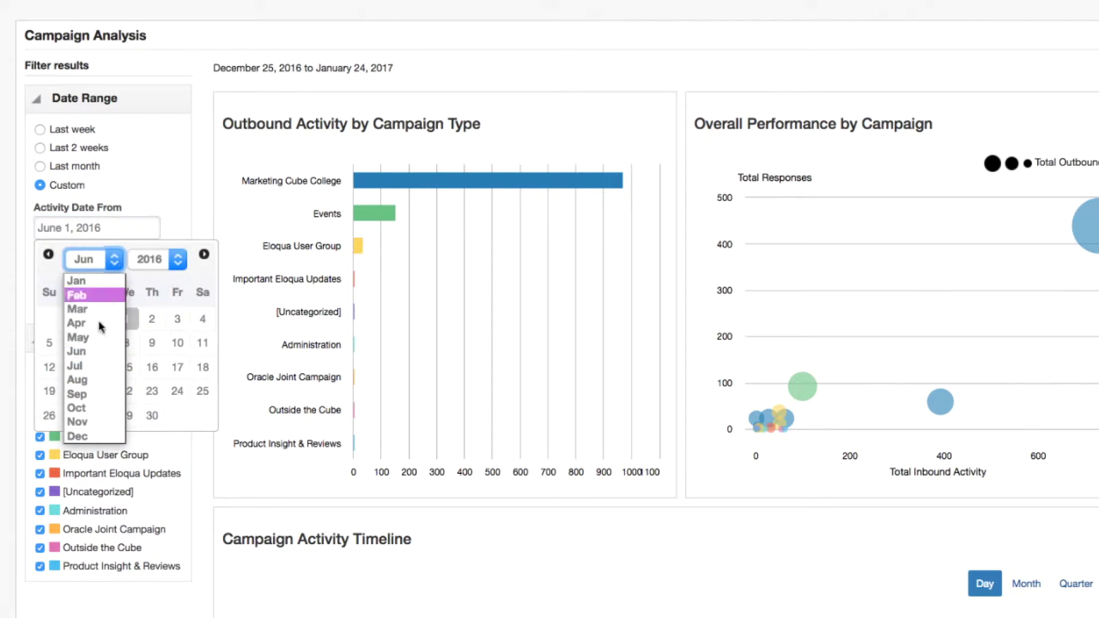
click(95, 353)
click(177, 319)
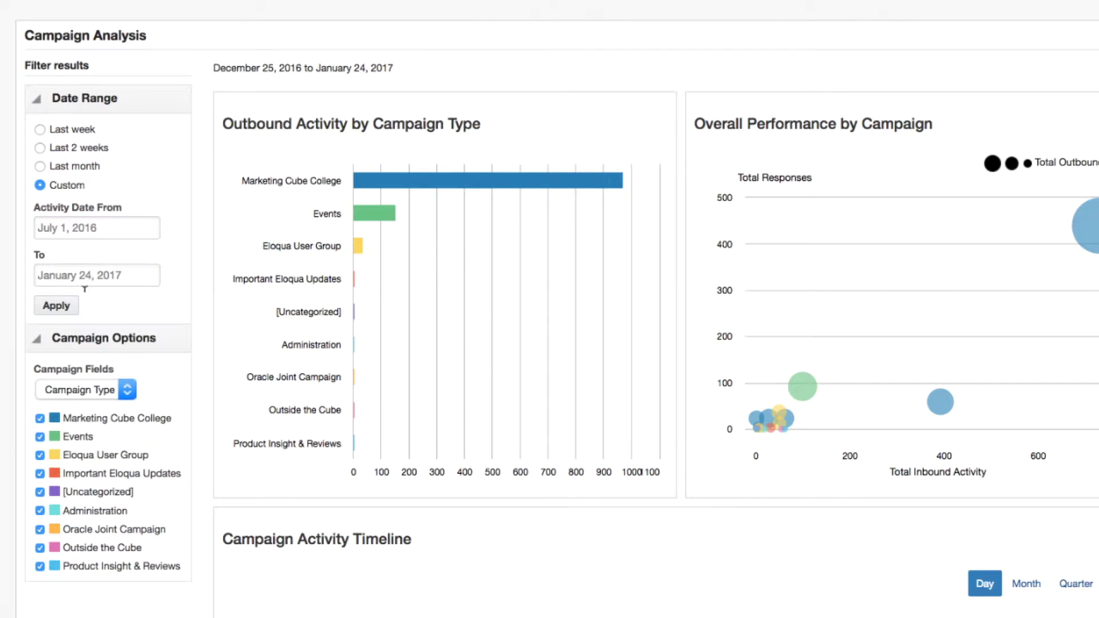
Set the custom range's To date to December 31, 2016.
click(89, 275)
click(112, 311)
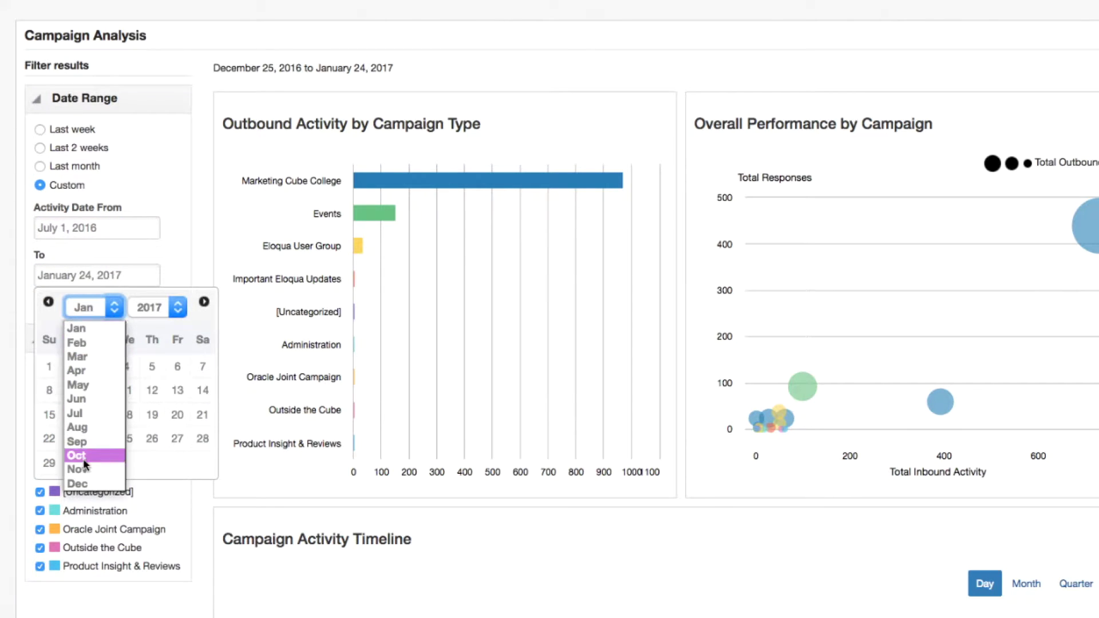
click(87, 484)
click(171, 308)
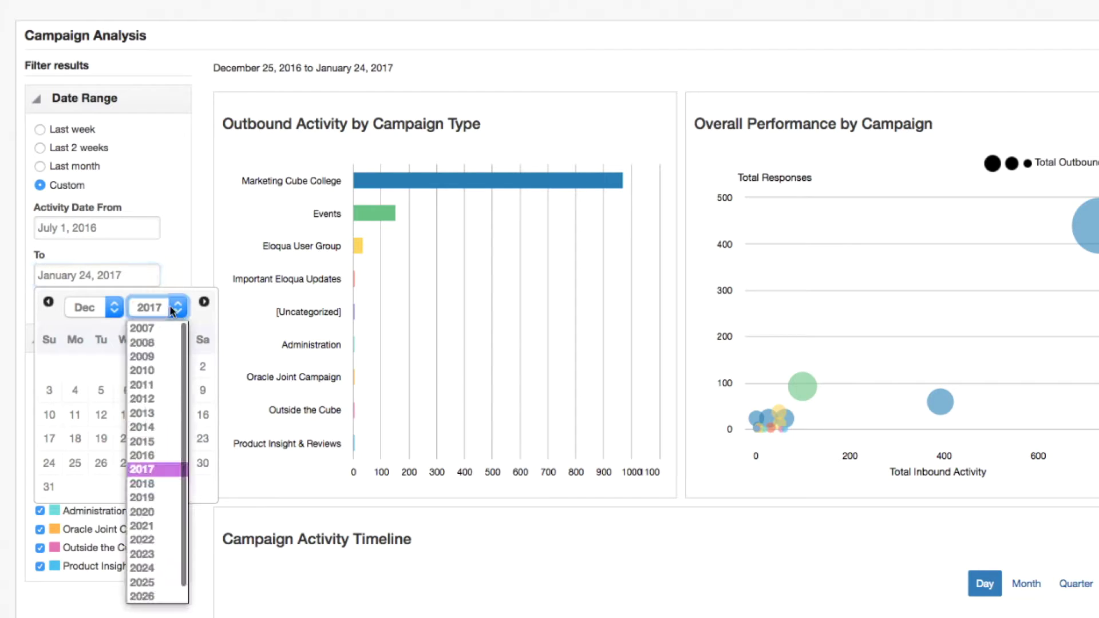
click(155, 457)
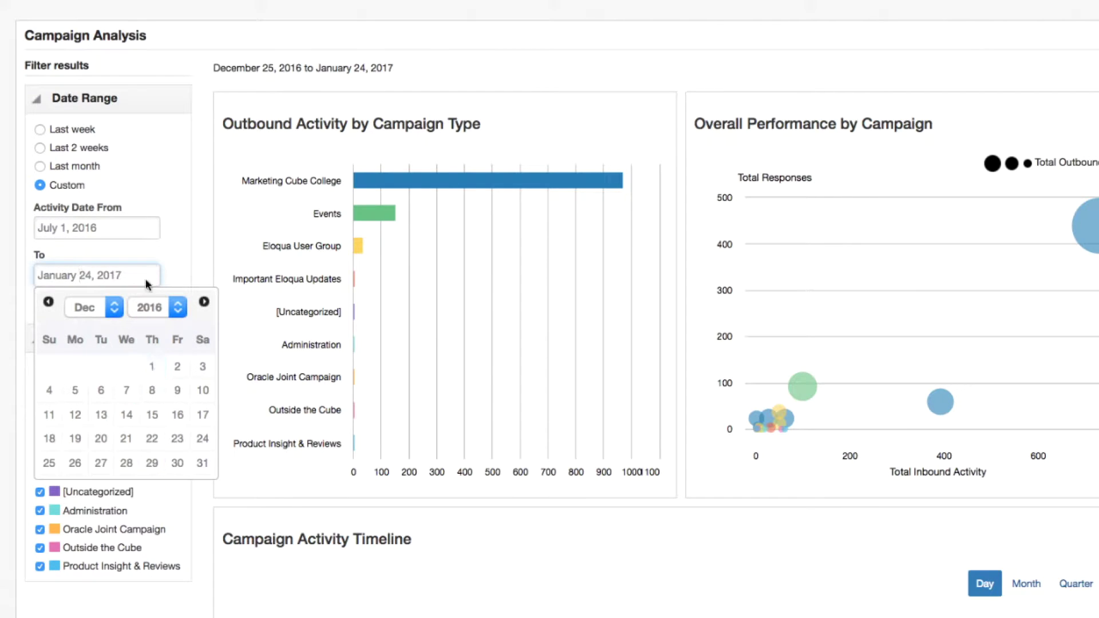
click(202, 463)
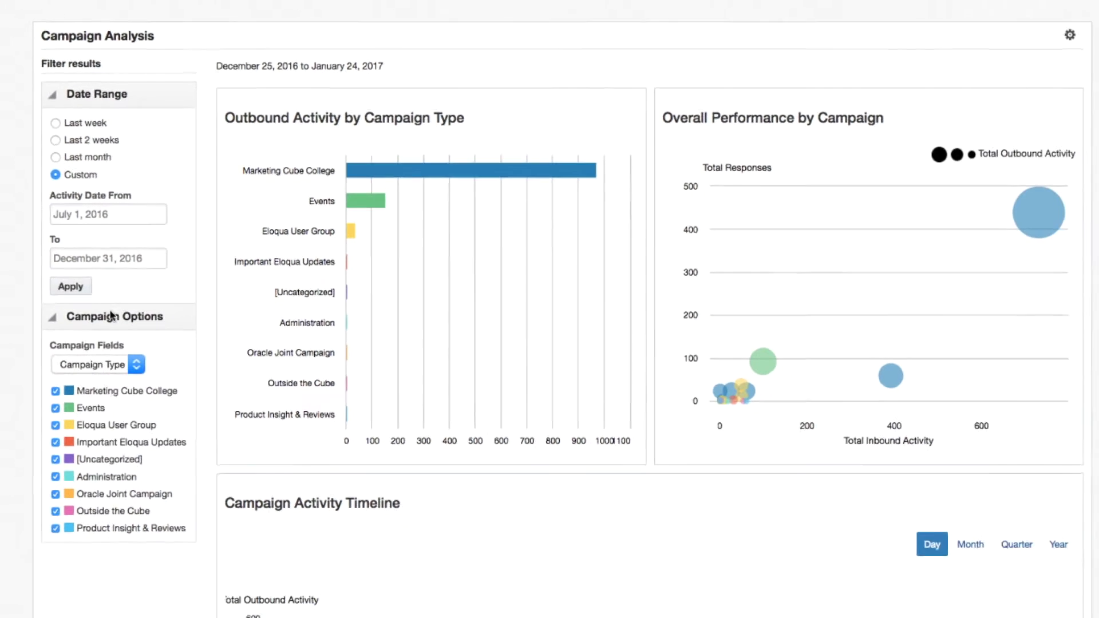
Apply the July–December 2016 range and show the Campaign Activity Timeline by Month.
click(84, 267)
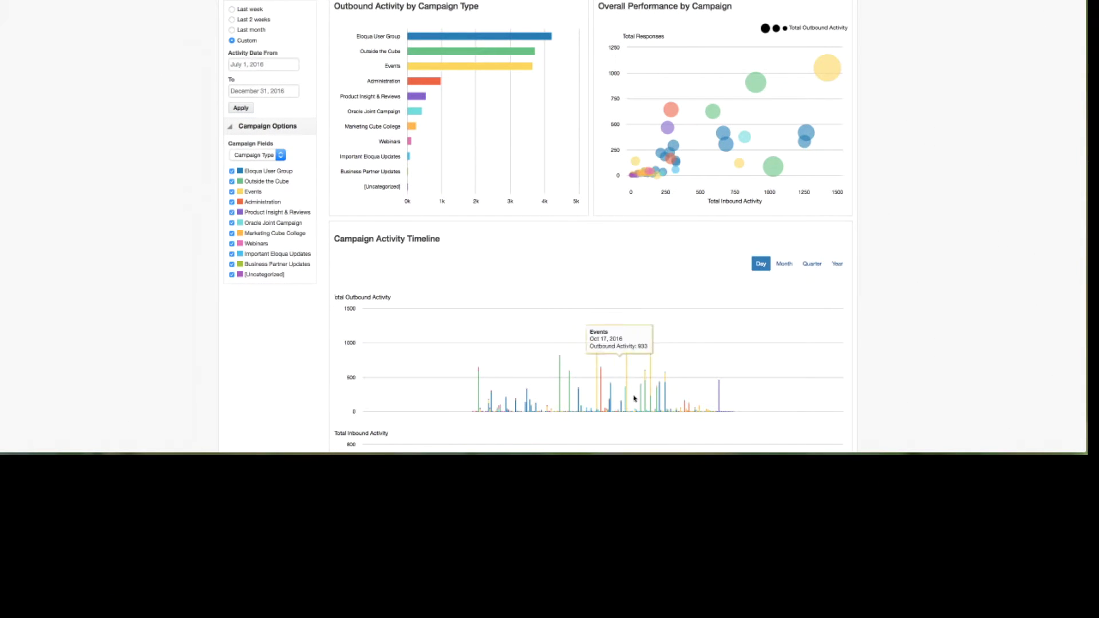
click(784, 264)
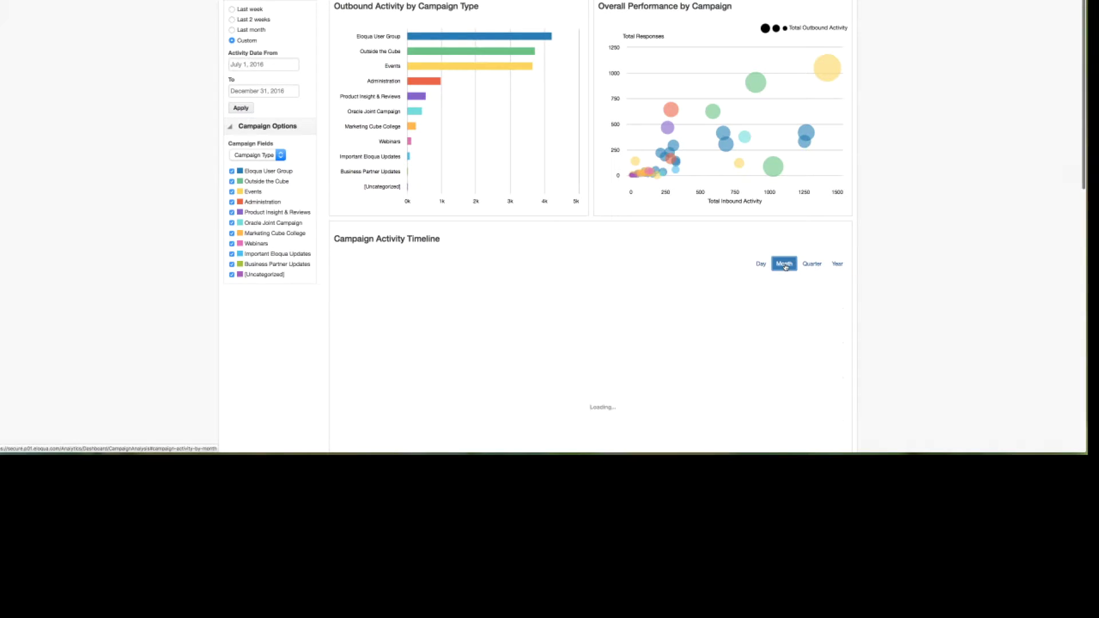
mouse_move(679, 361)
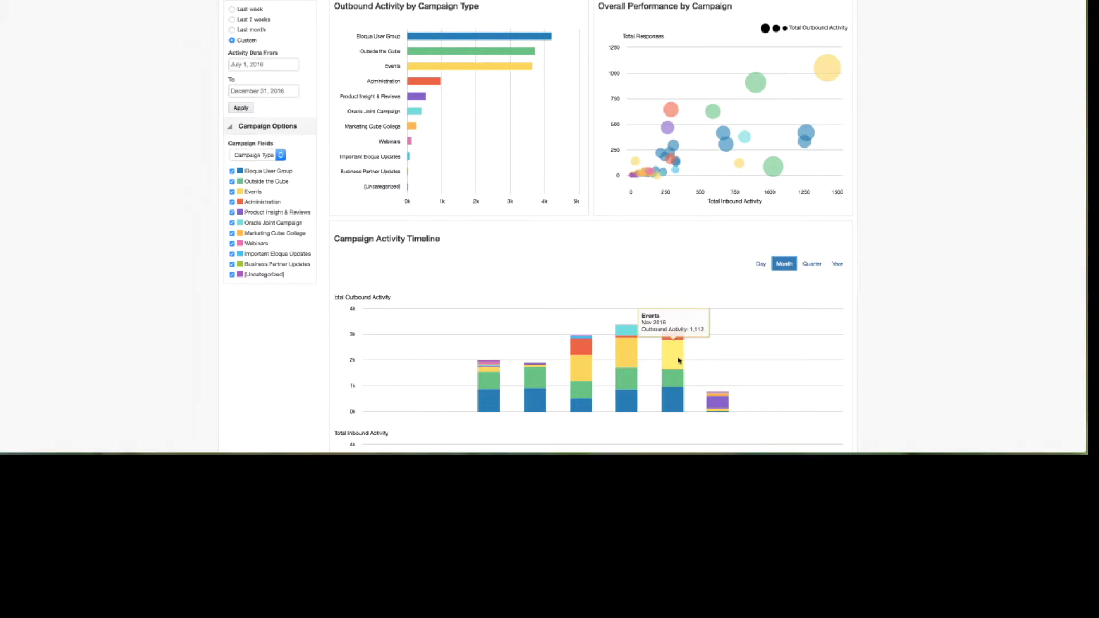
mouse_move(676, 380)
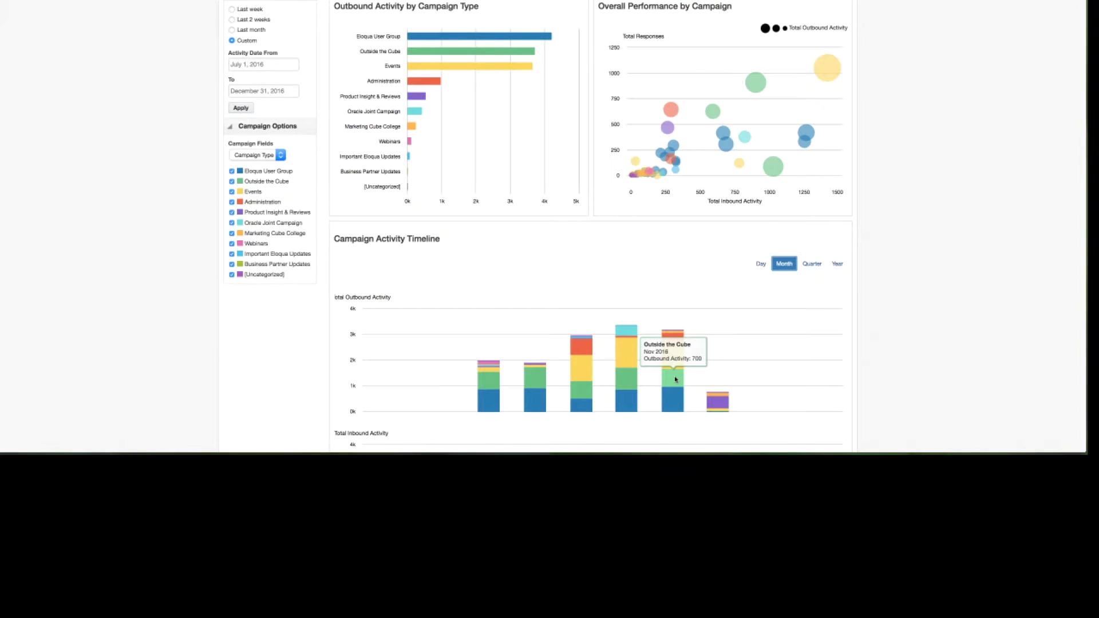
mouse_move(628, 350)
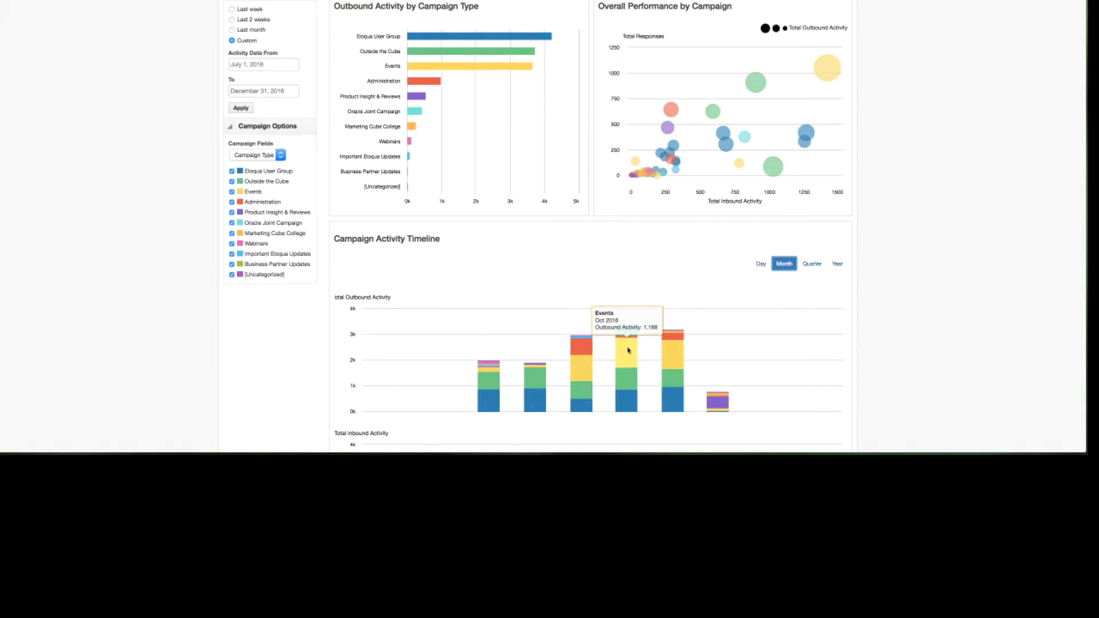
mouse_move(583, 347)
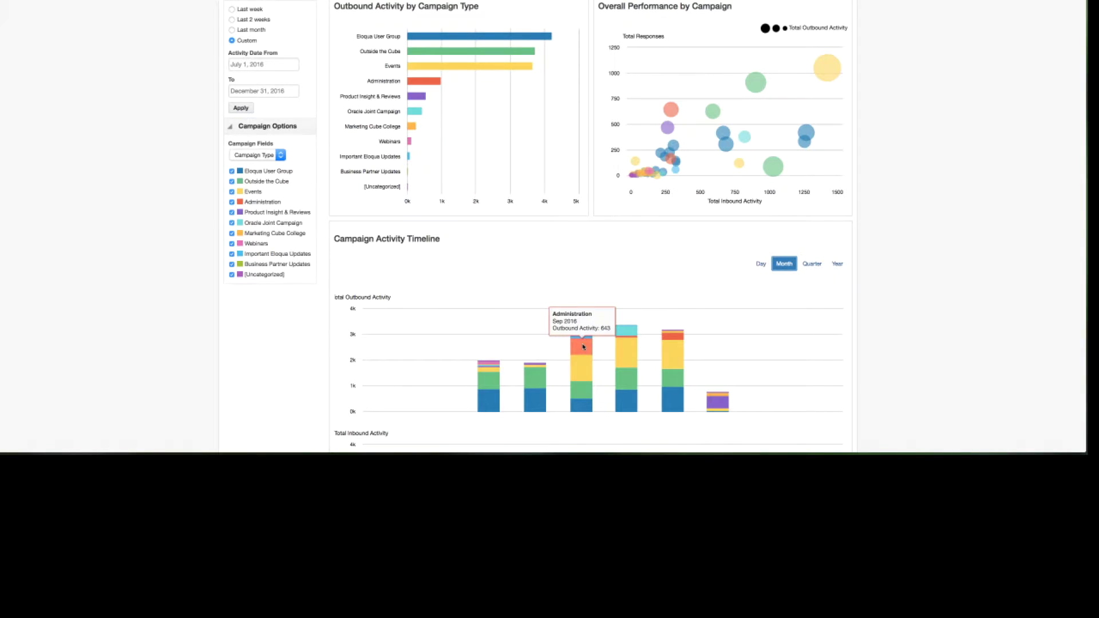
mouse_move(623, 401)
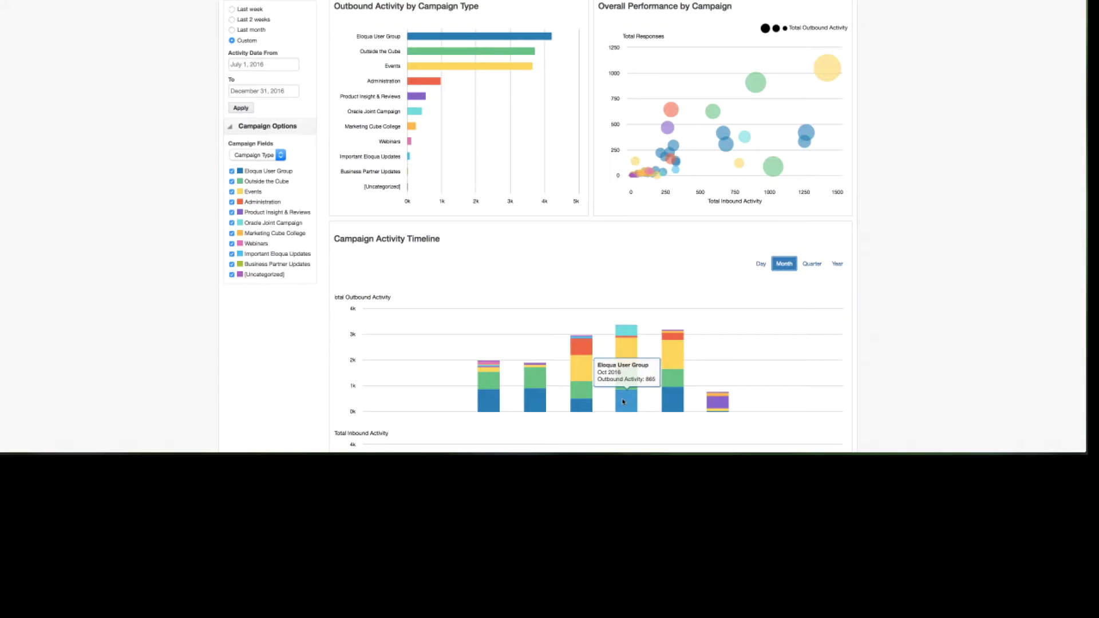
Raise the Campaign Activity Summary table's Show page size to list more campaign rows.
scroll(625, 405, down, 2)
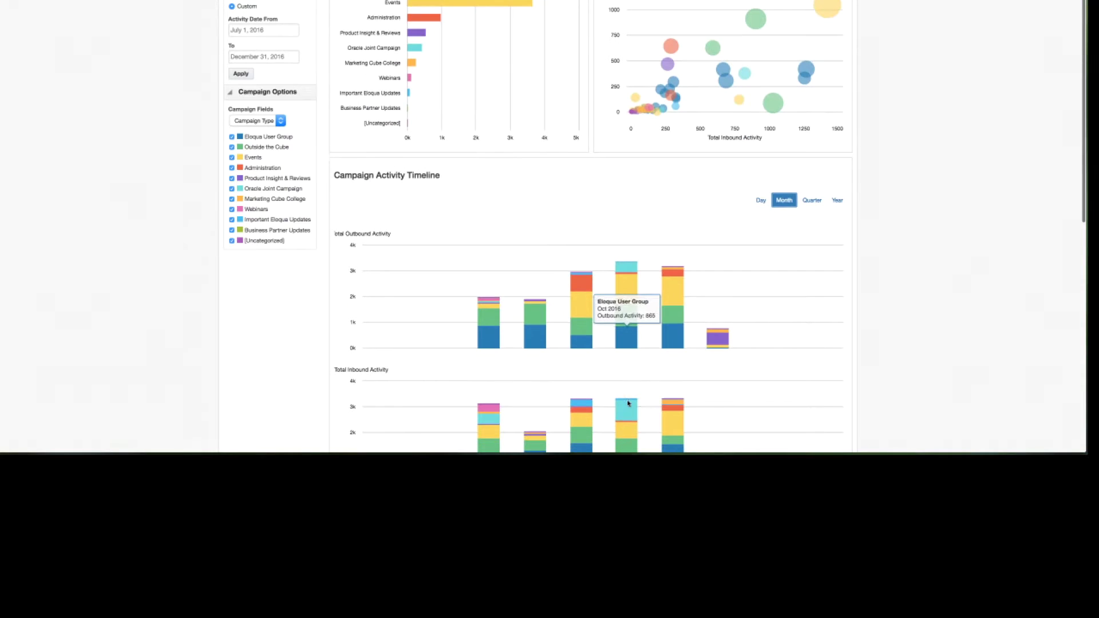
scroll(736, 363, down, 4)
scroll(737, 363, down, 3)
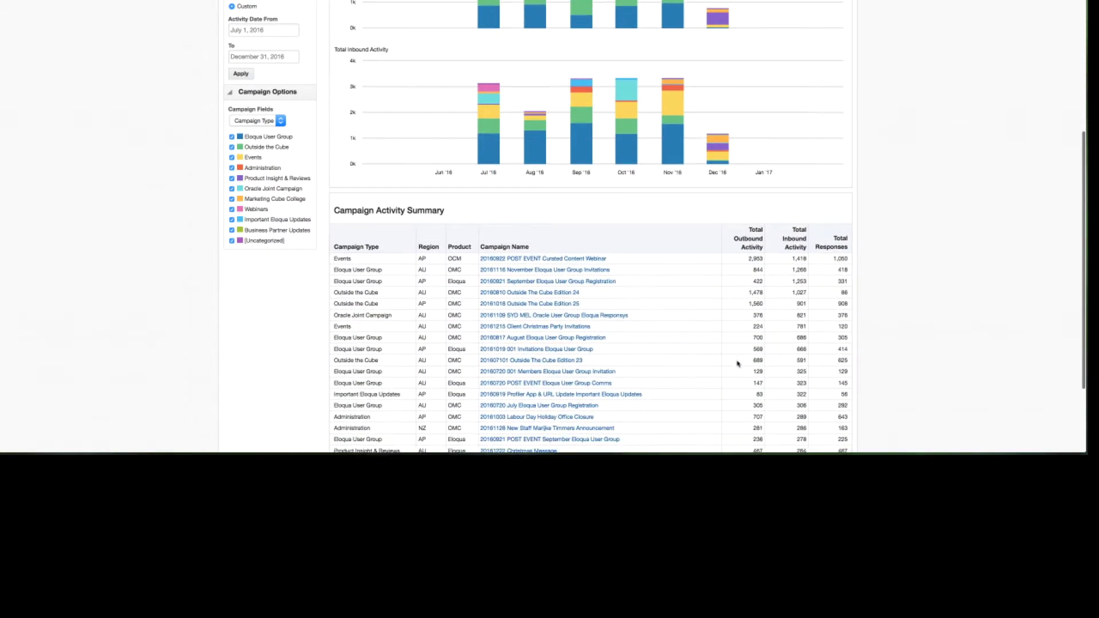
scroll(743, 13, up, 1)
scroll(743, 12, up, 1)
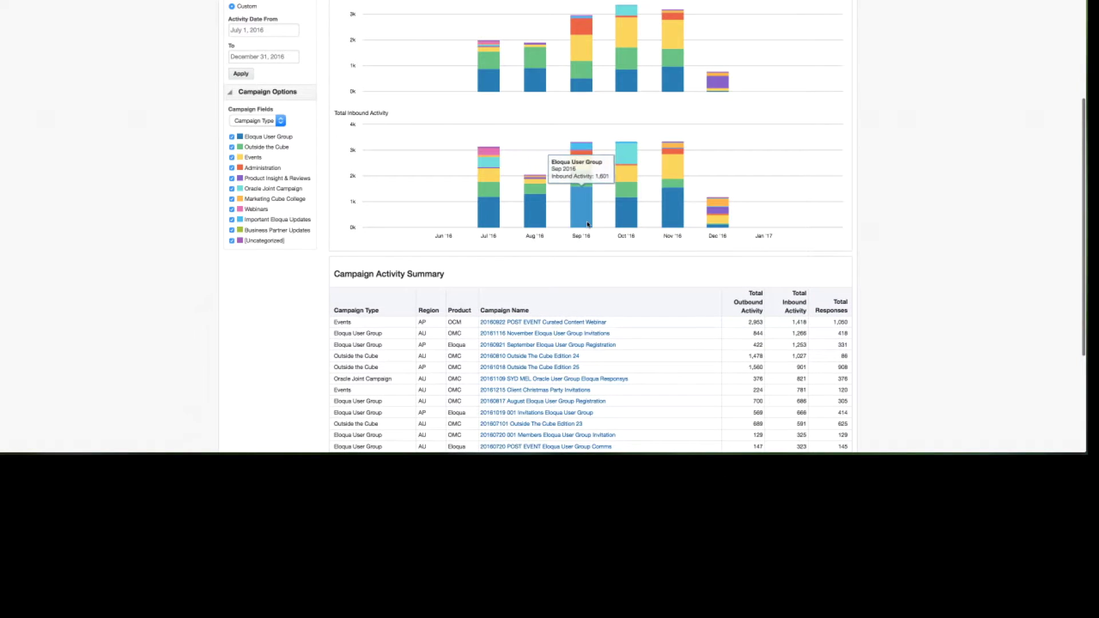
scroll(588, 226, down, 3)
scroll(622, 128, down, 2)
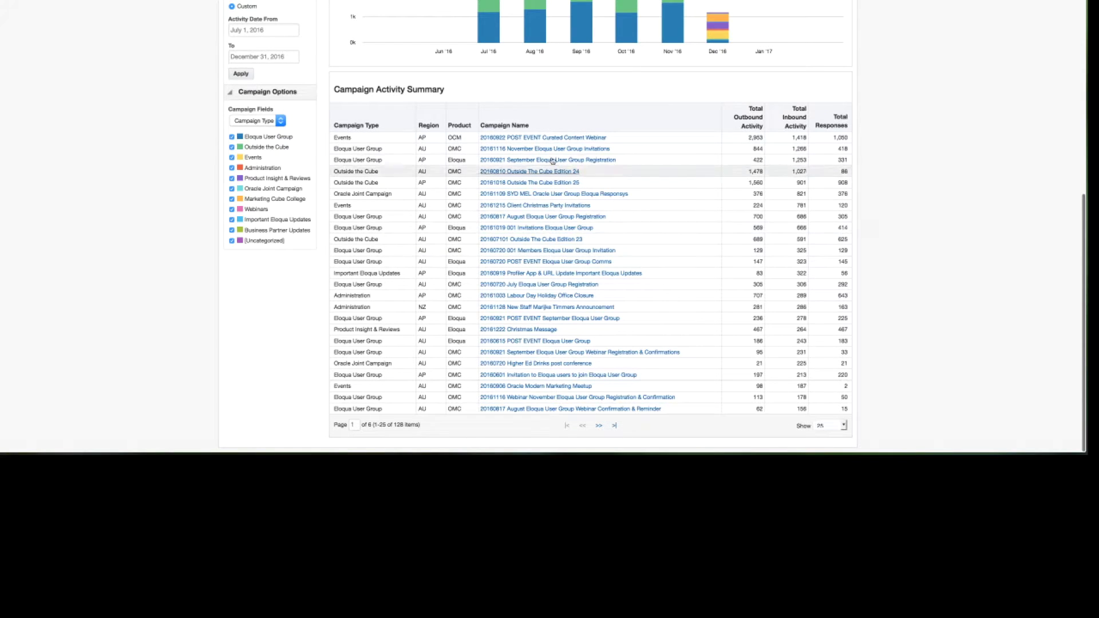
click(844, 426)
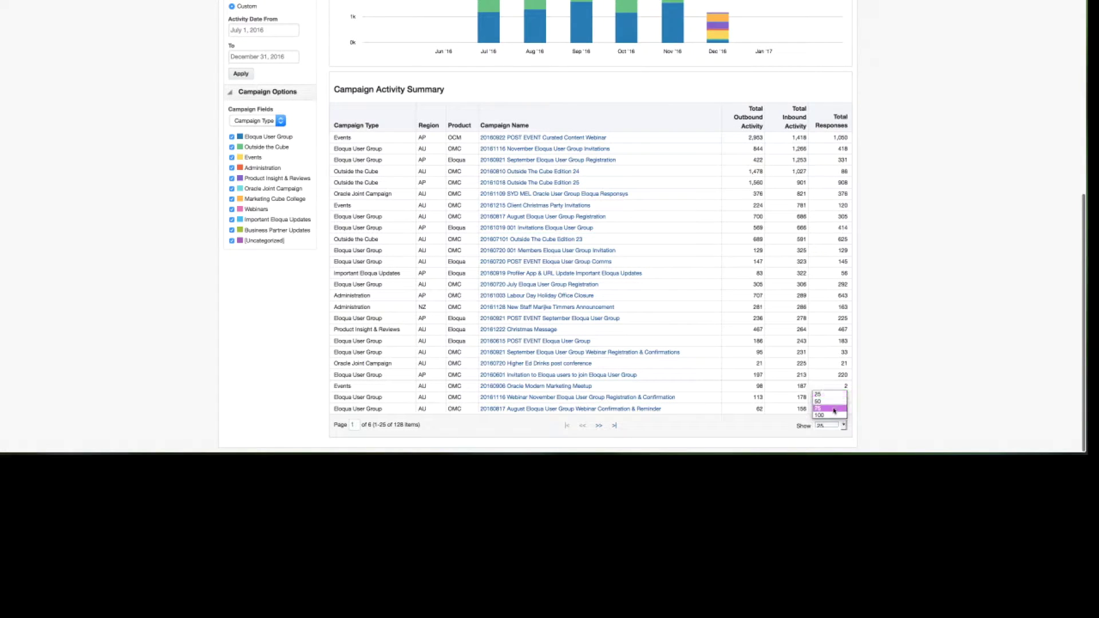
click(830, 415)
scroll(729, 334, down, 12)
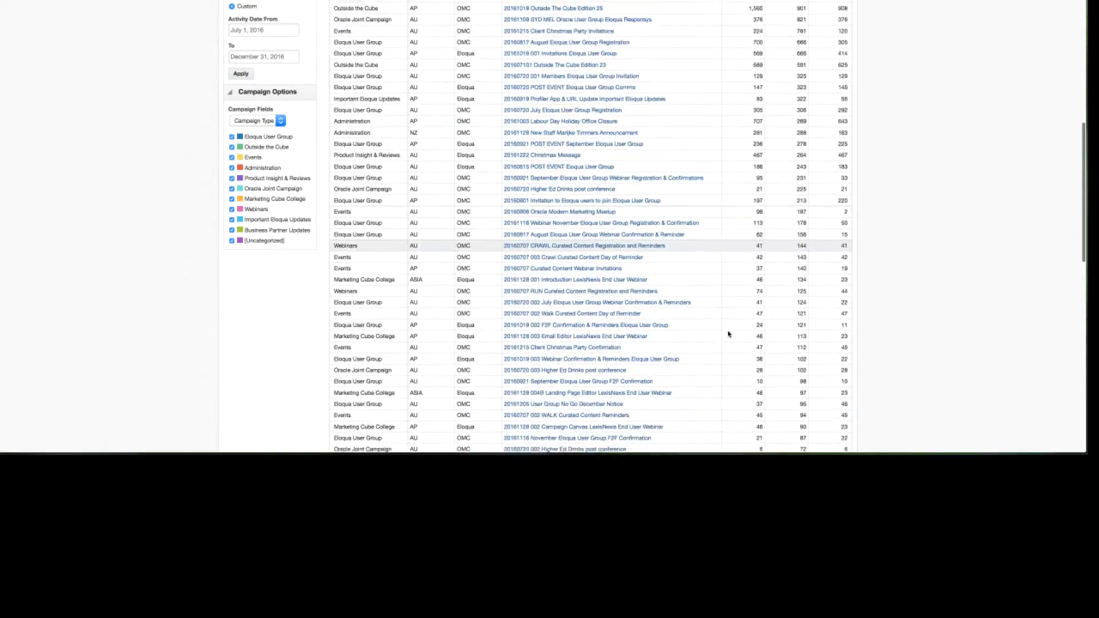
scroll(729, 334, down, 2)
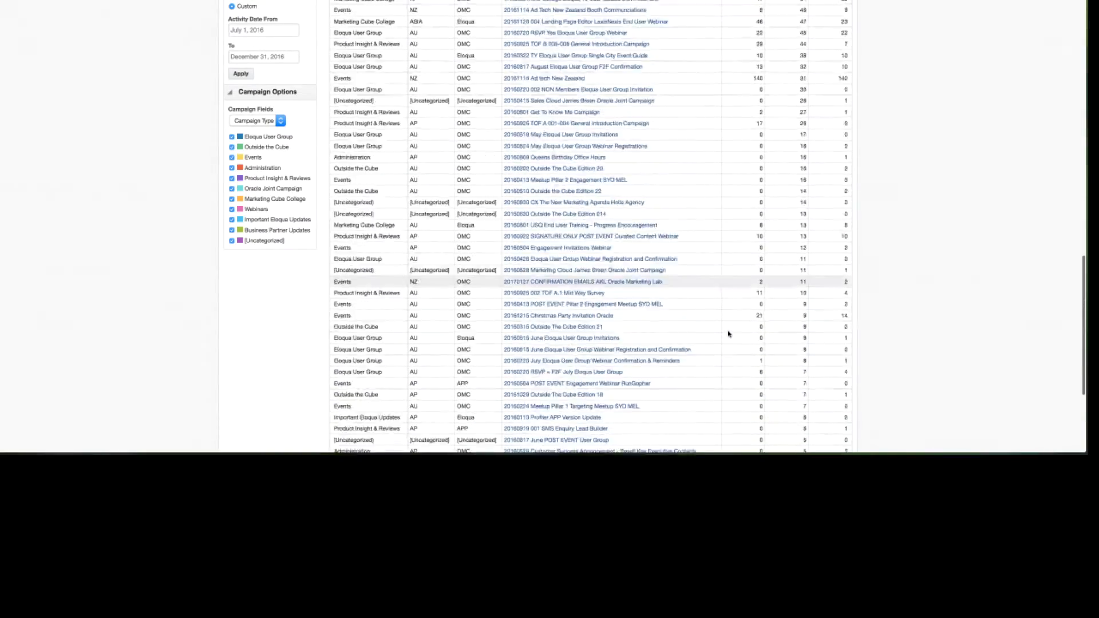
scroll(728, 333, up, 4)
scroll(729, 334, up, 10)
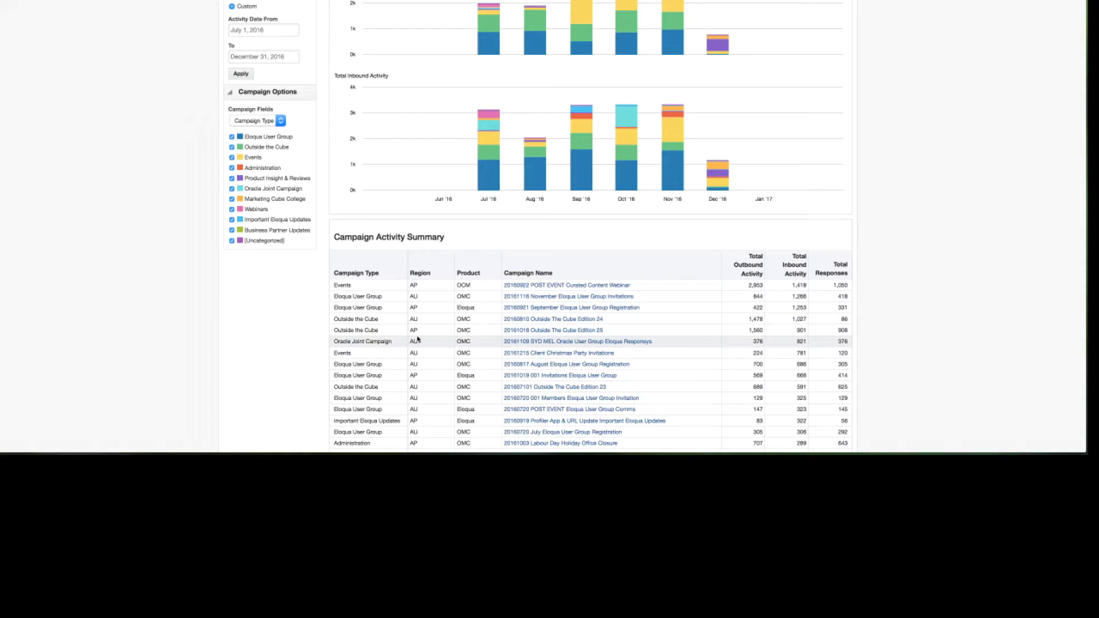
scroll(399, 326, down, 2)
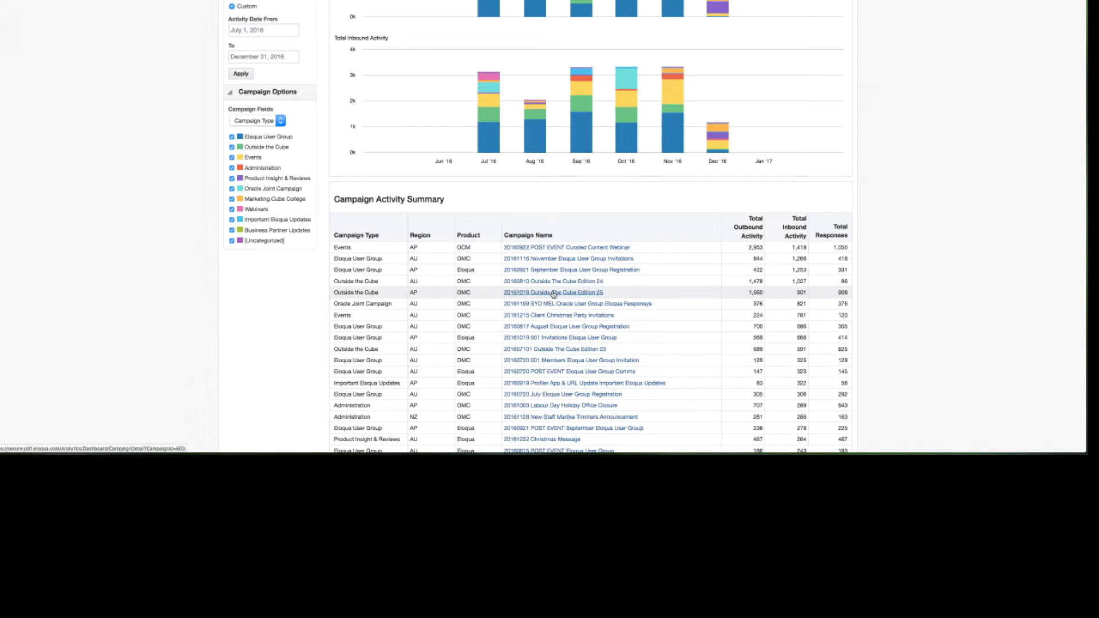
Uncheck Eloqua User Group, Outside the Cube, Administration, Oracle Joint Campaign, [Uncategorized], Business Partner Updates, Important Eloqua Updates.
scroll(421, 259, up, 5)
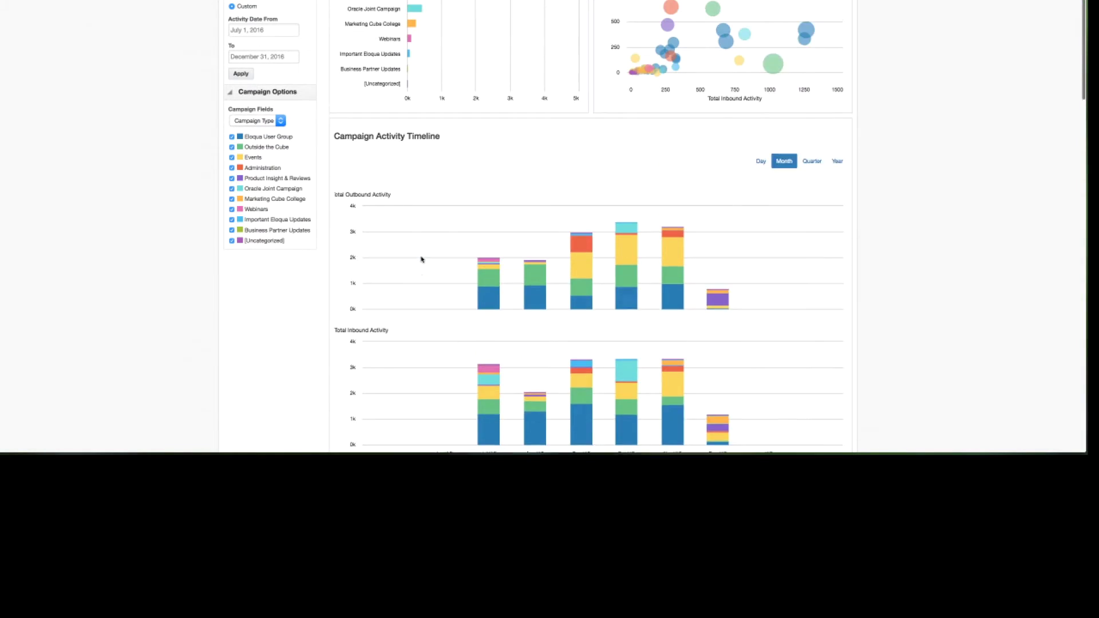
scroll(421, 258, up, 3)
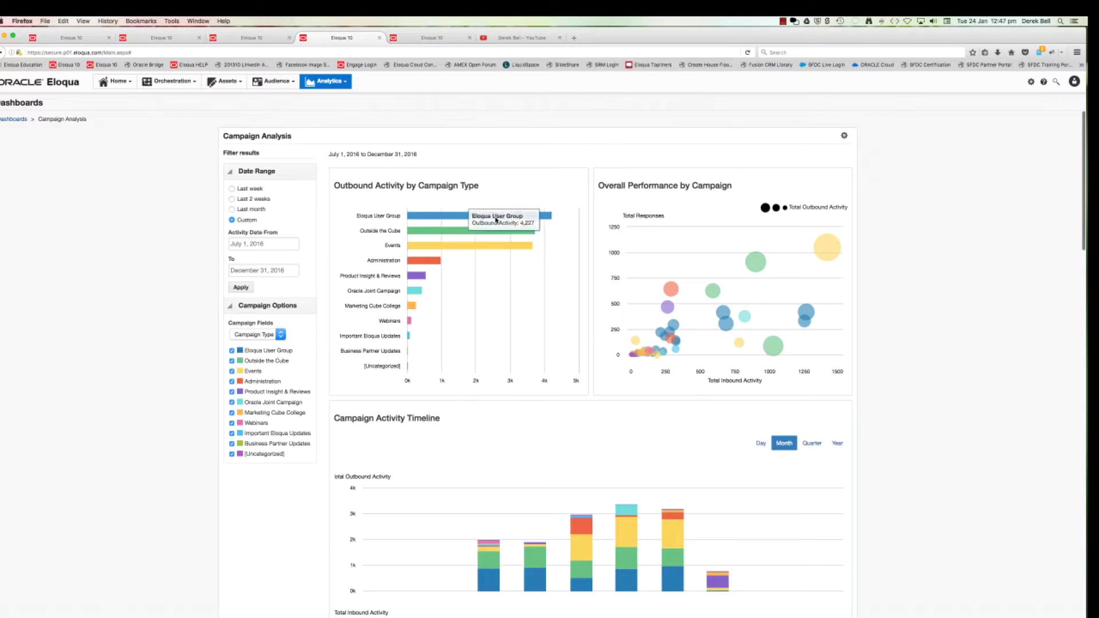
click(232, 351)
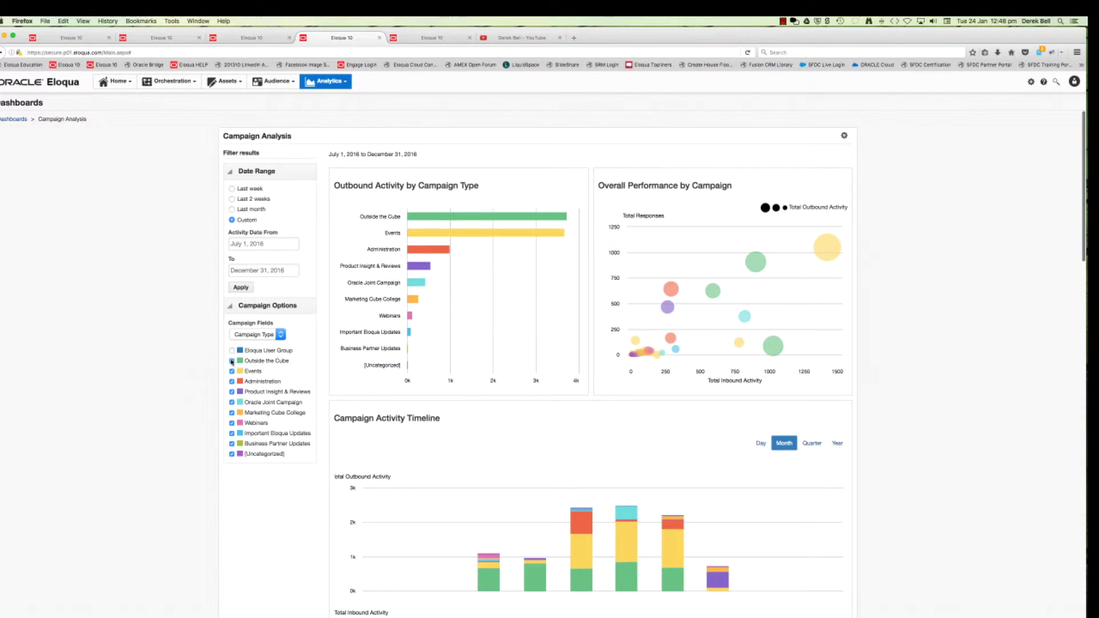
click(232, 361)
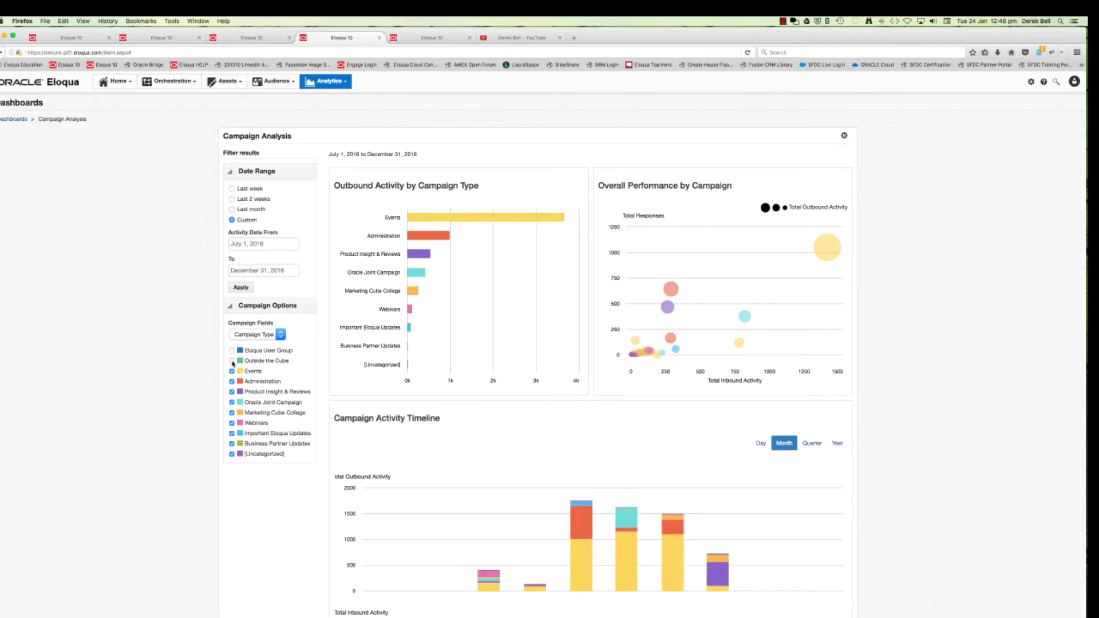
click(232, 381)
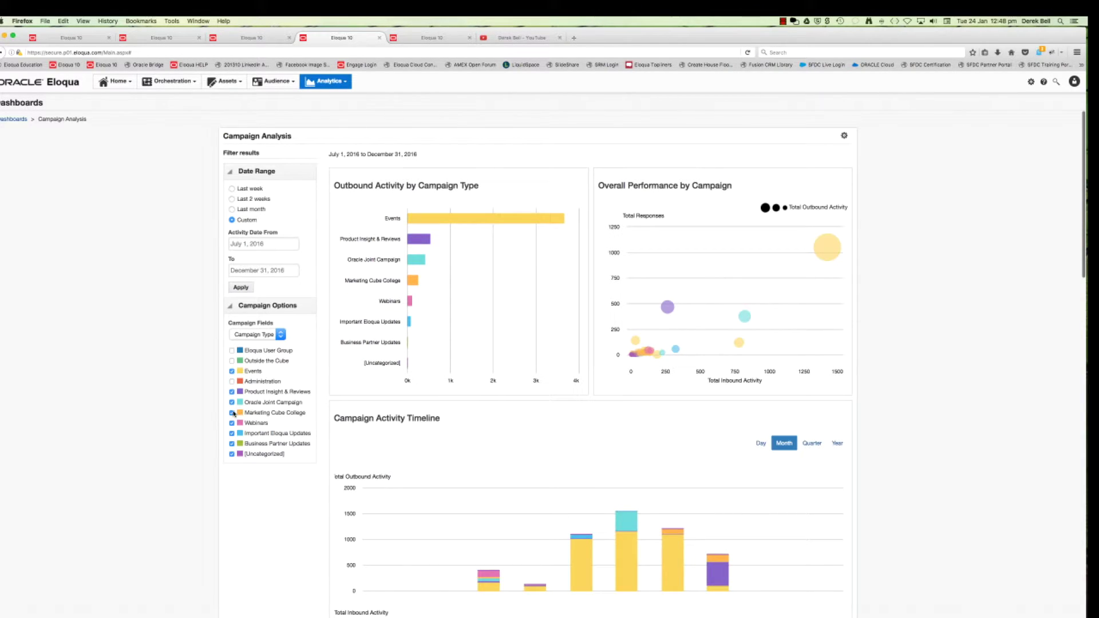
click(232, 402)
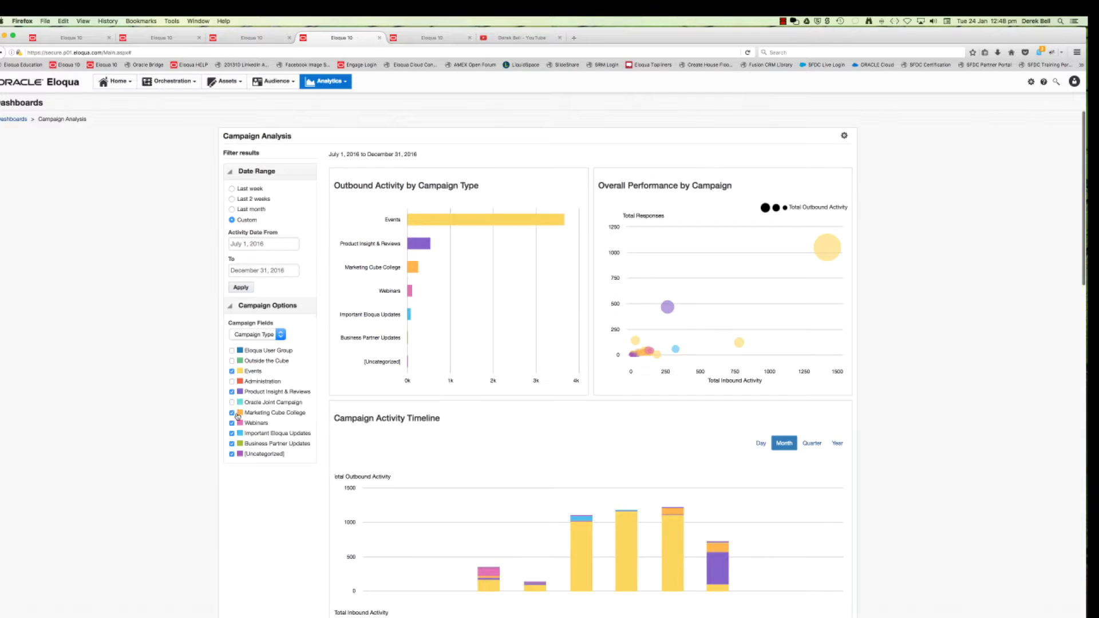
click(232, 454)
click(231, 444)
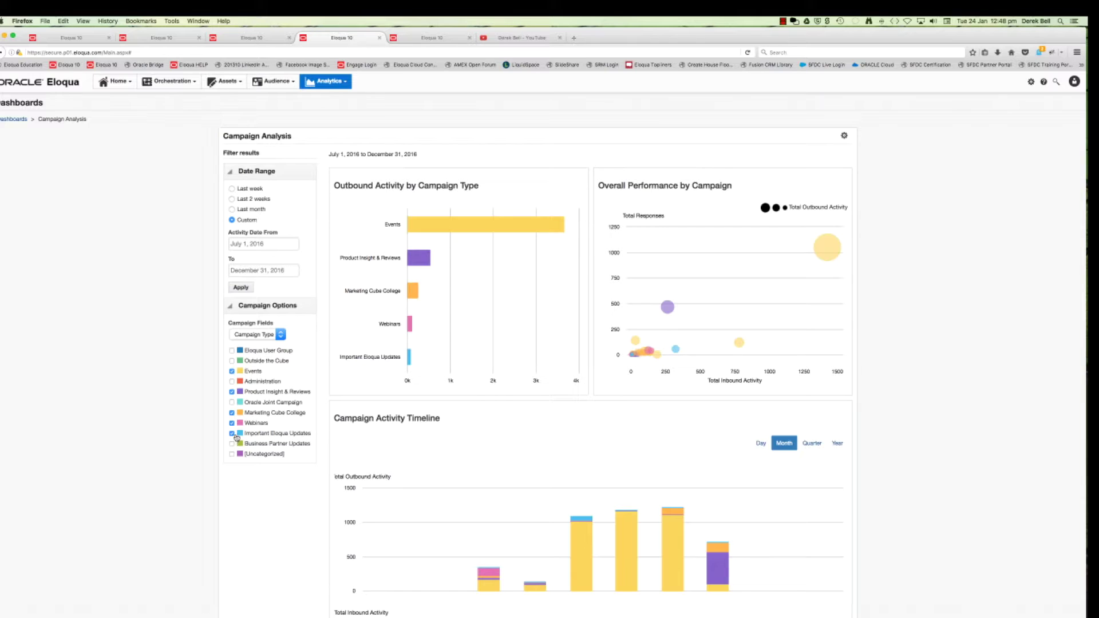
click(232, 434)
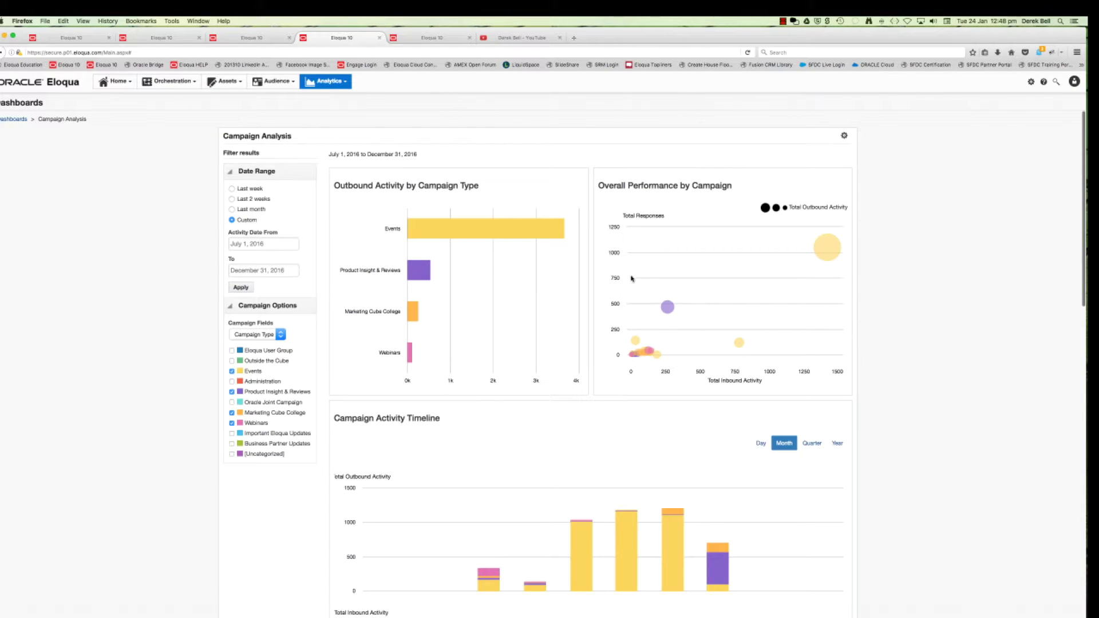
Zoom the Overall Performance bubble chart three times into the cluster of small campaign bubbles.
mouse_move(667, 349)
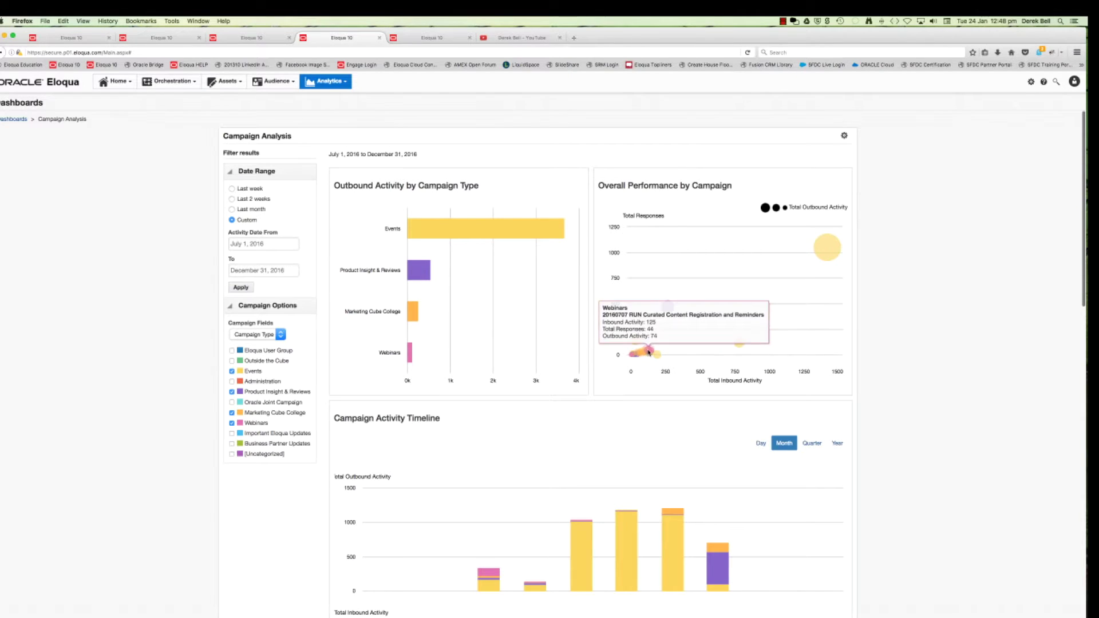
mouse_move(645, 351)
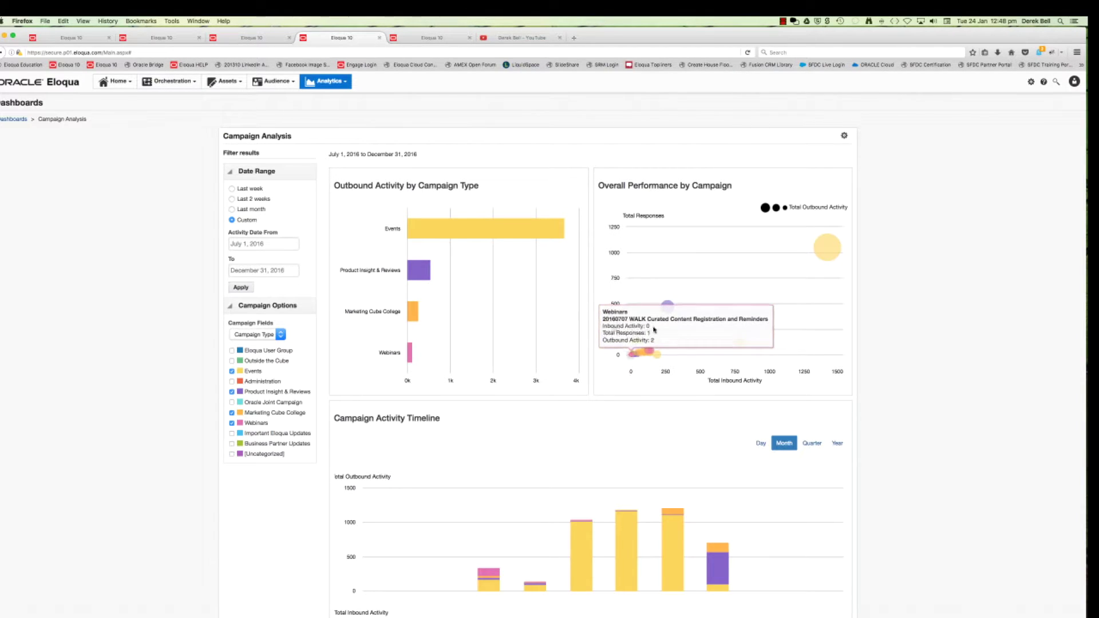
drag(697, 289, 608, 372)
drag(722, 318, 602, 391)
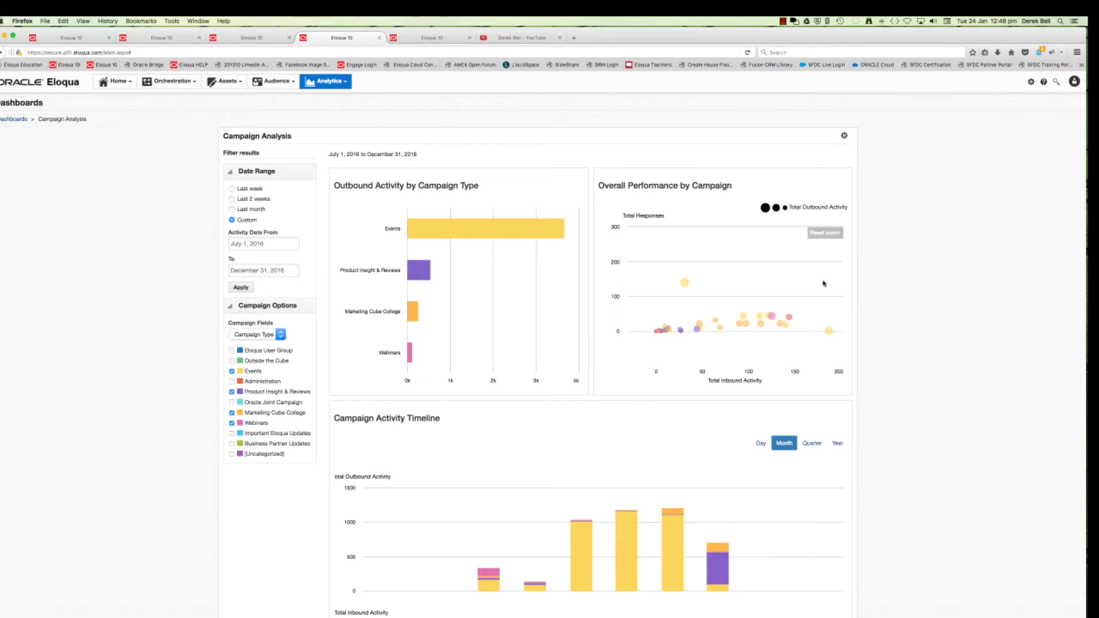
drag(803, 302, 744, 350)
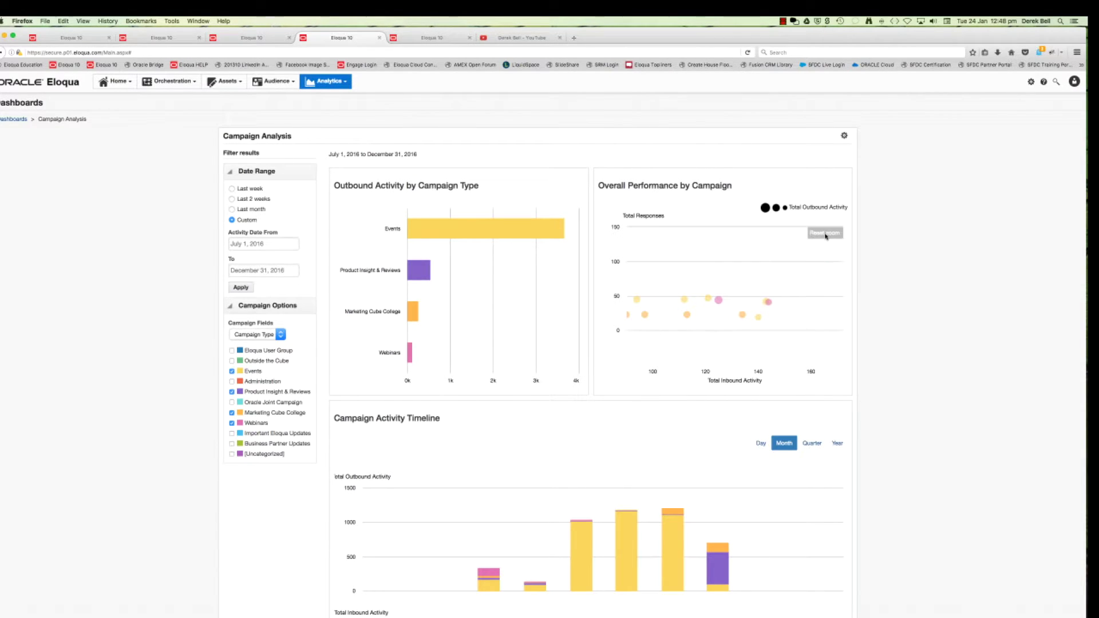
mouse_move(720, 302)
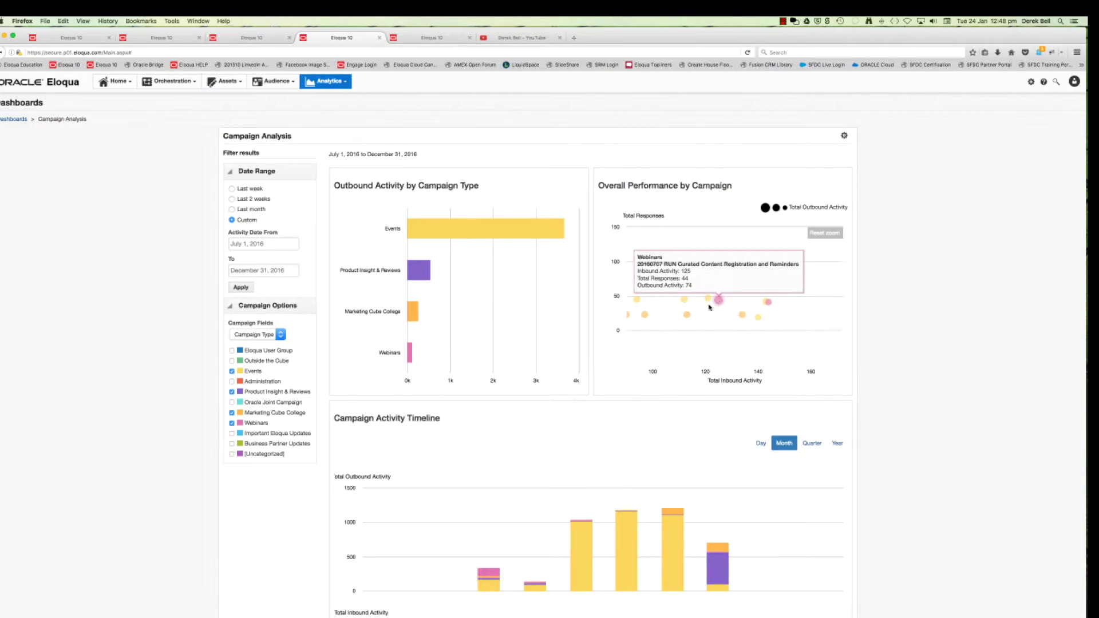
mouse_move(690, 315)
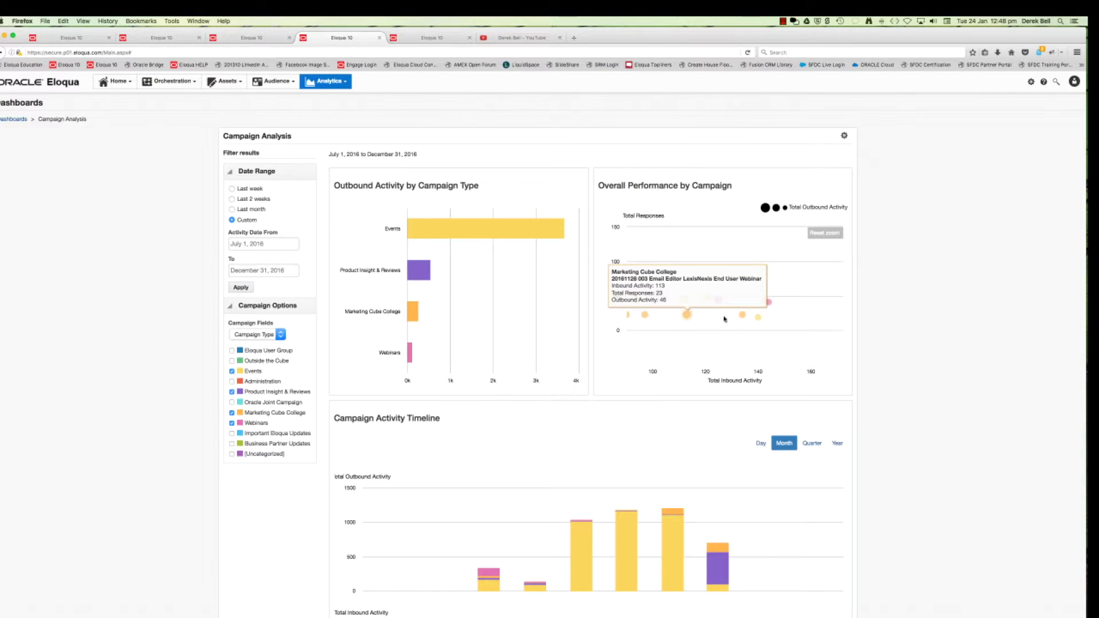
mouse_move(759, 319)
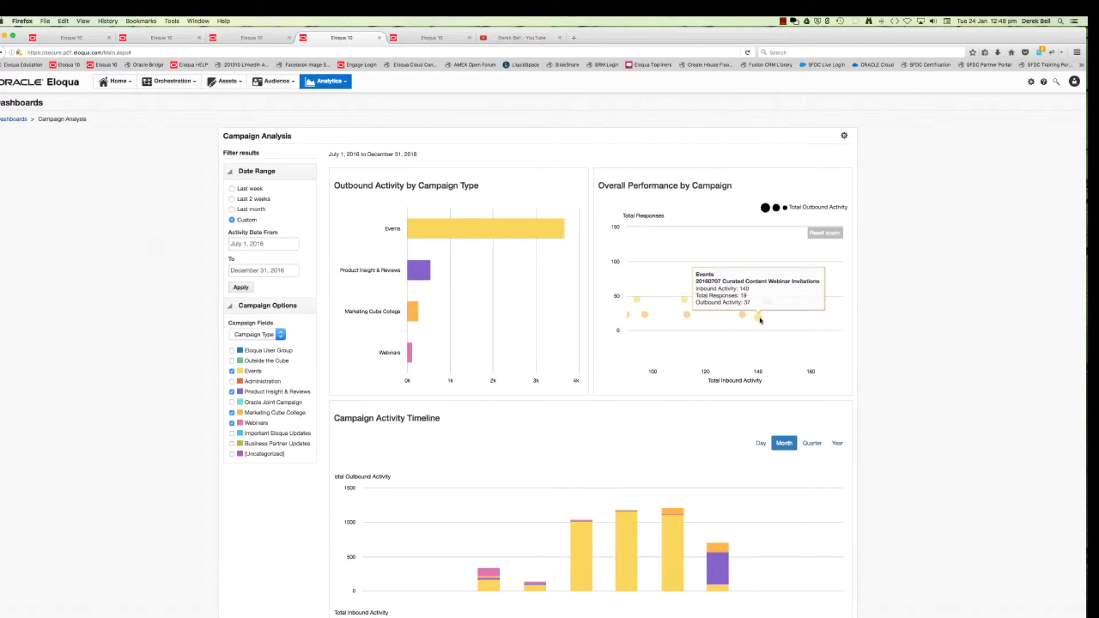
Reset the bubble chart zoom and bring the Campaign Activity Summary table into view.
click(835, 232)
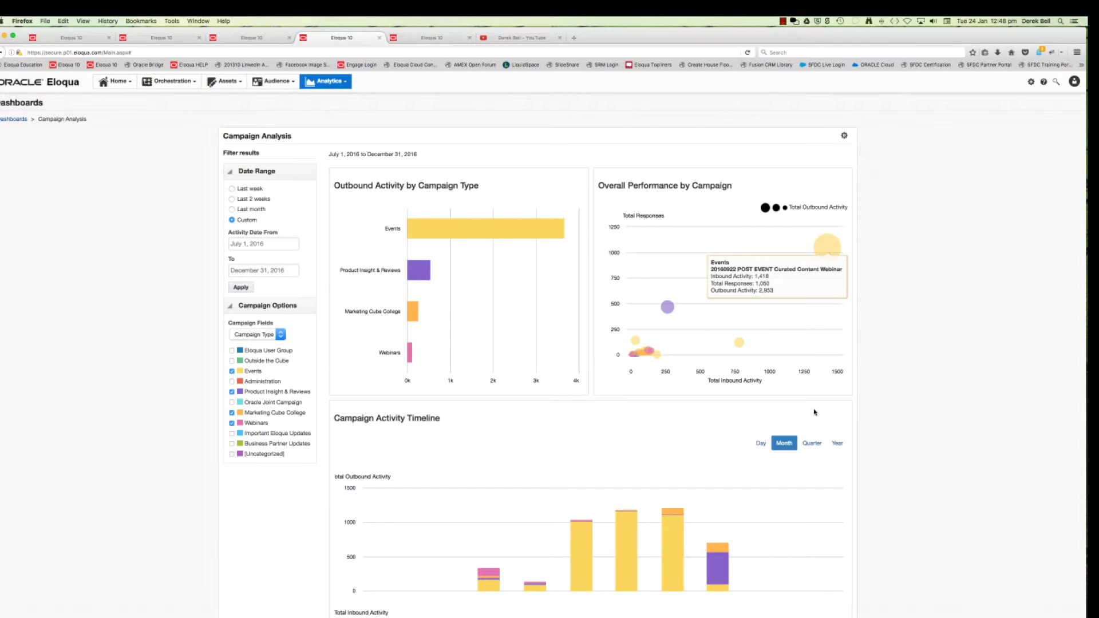
scroll(719, 452, down, 3)
mouse_move(616, 401)
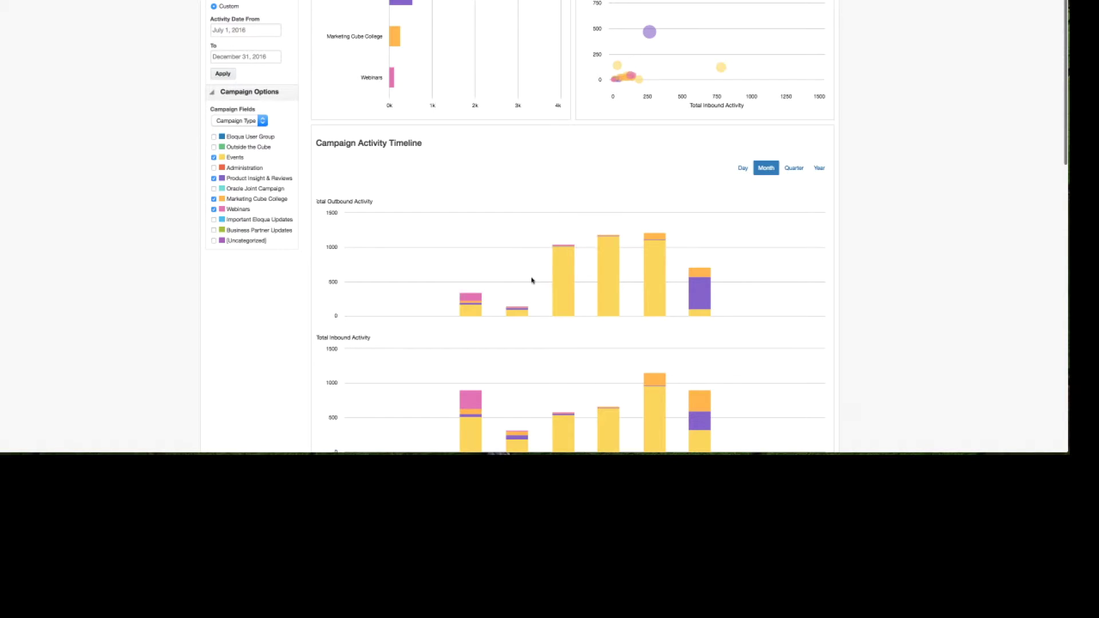
mouse_move(561, 278)
scroll(437, 281, down, 5)
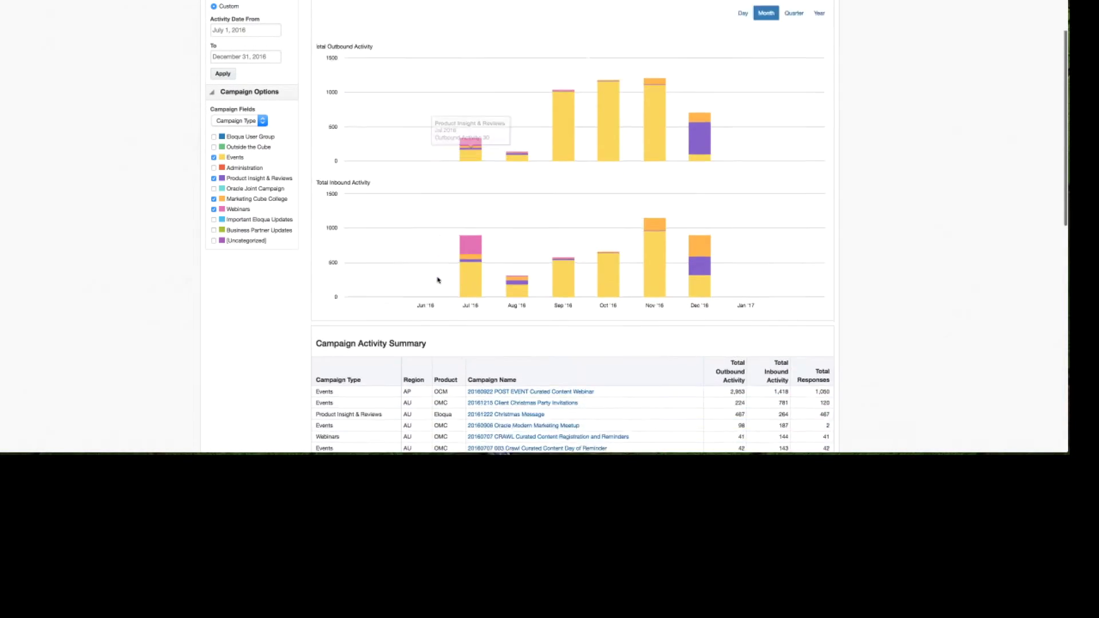
mouse_move(466, 180)
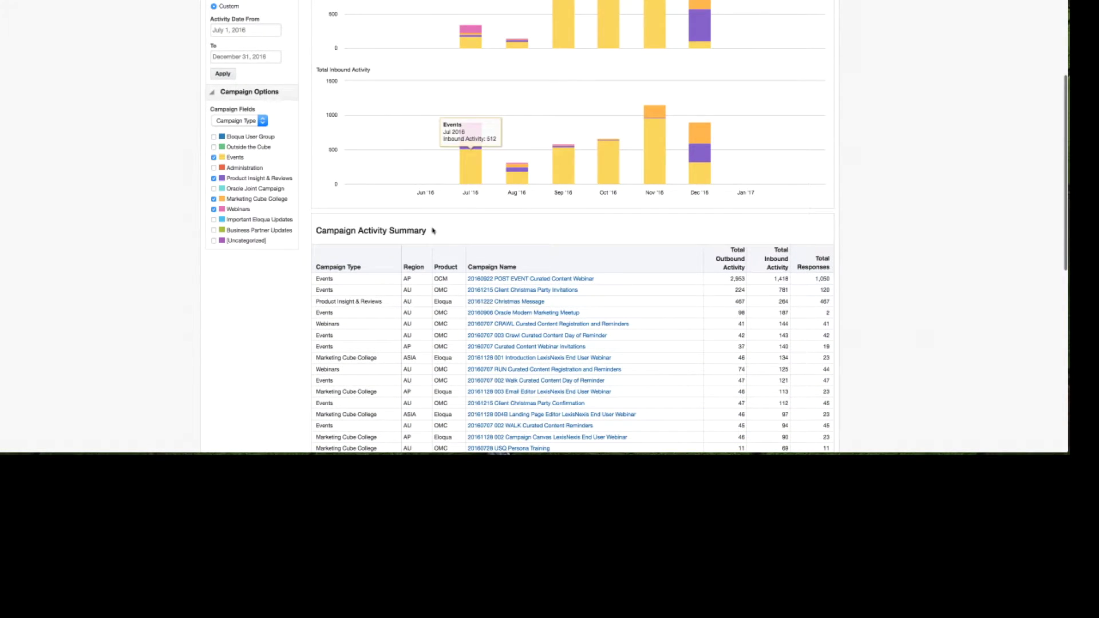
scroll(819, 65, down, 3)
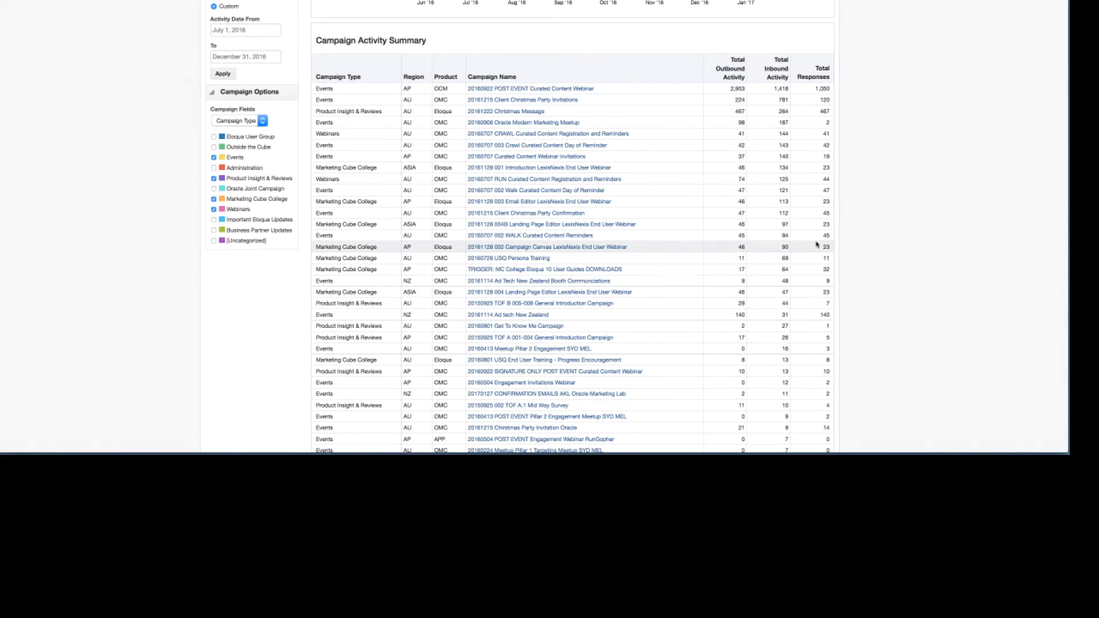
scroll(719, 177, up, 10)
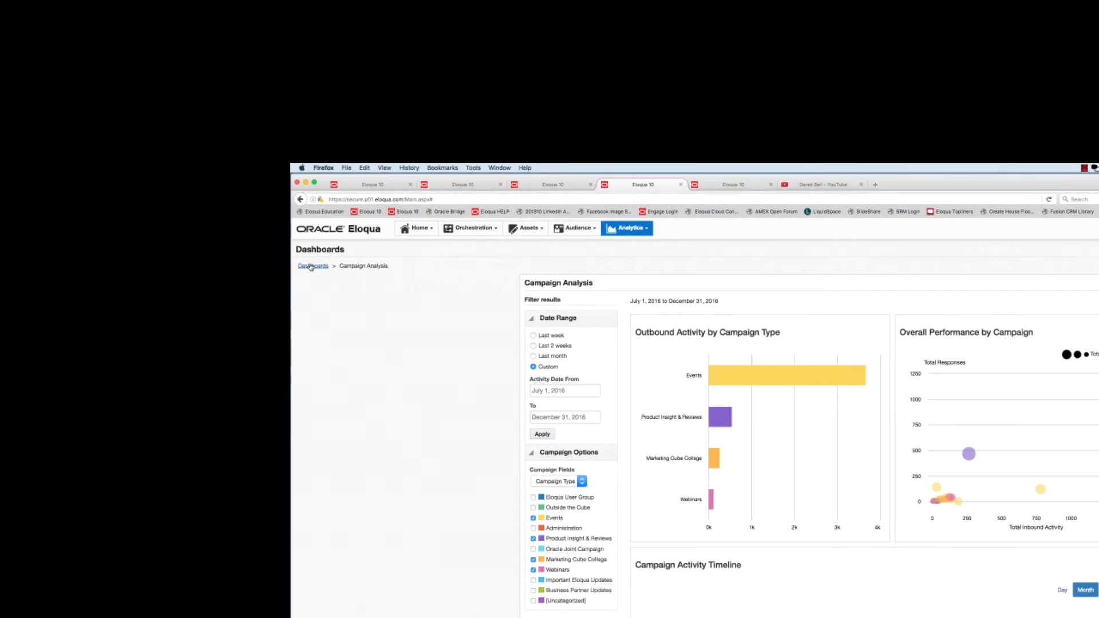
Search campaigns for '201' and view the 20161109 SYD MEL Oracle User Group Eloqua Responsys dashboard.
click(19, 71)
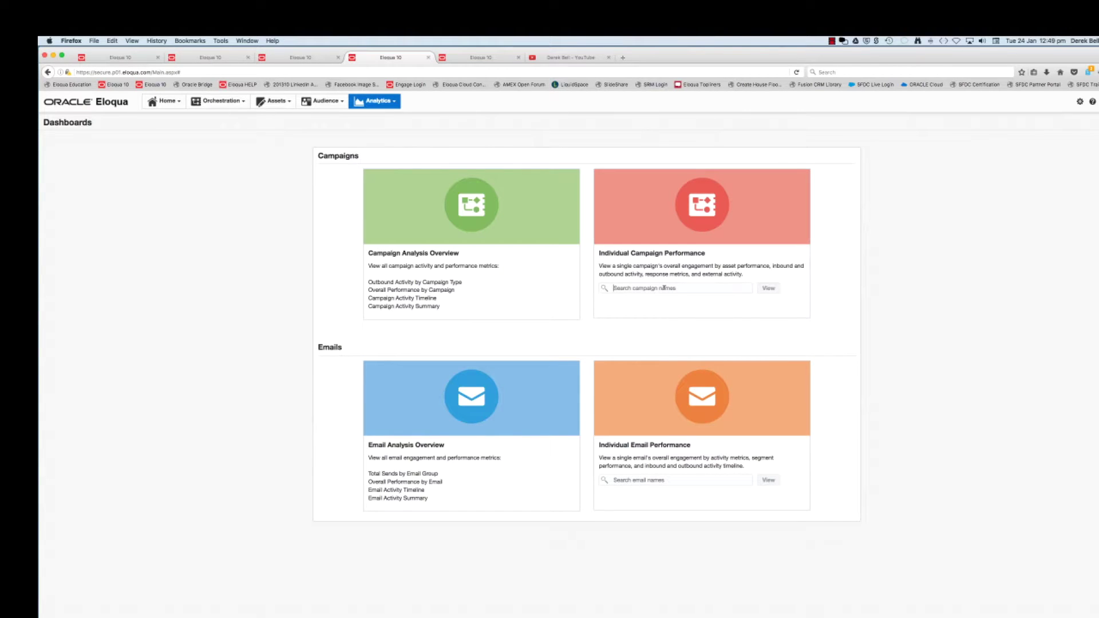
text(201611)
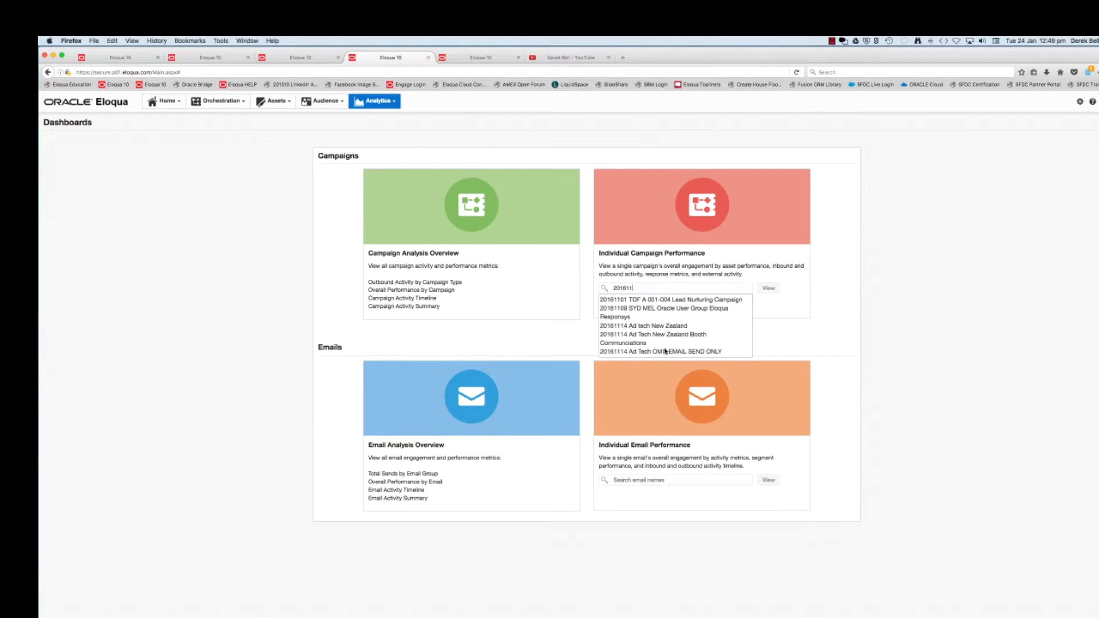
click(664, 311)
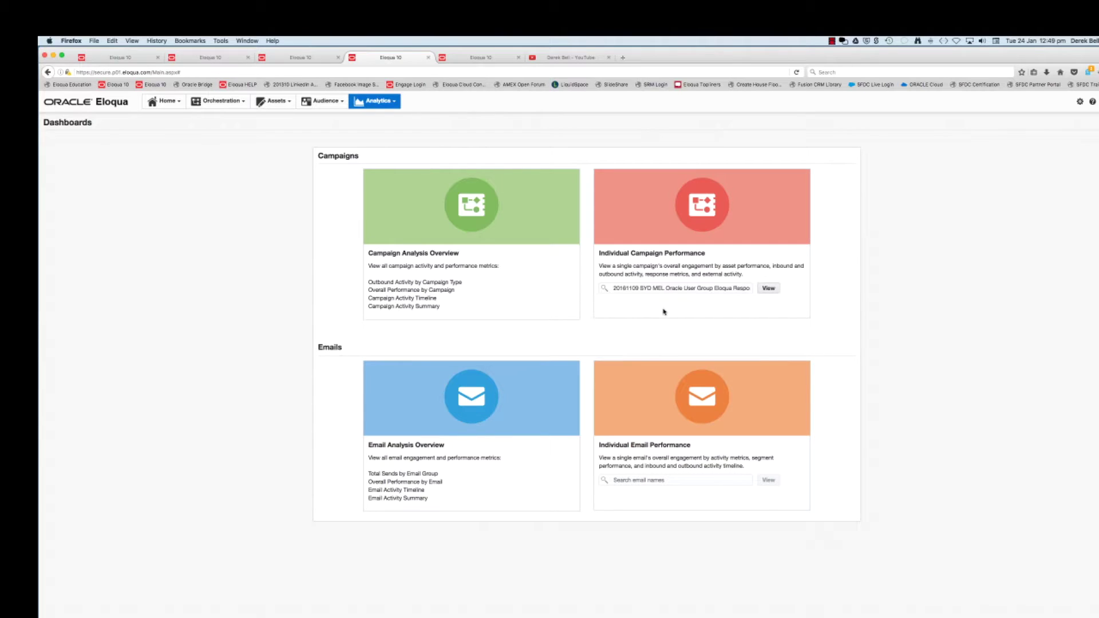
click(768, 288)
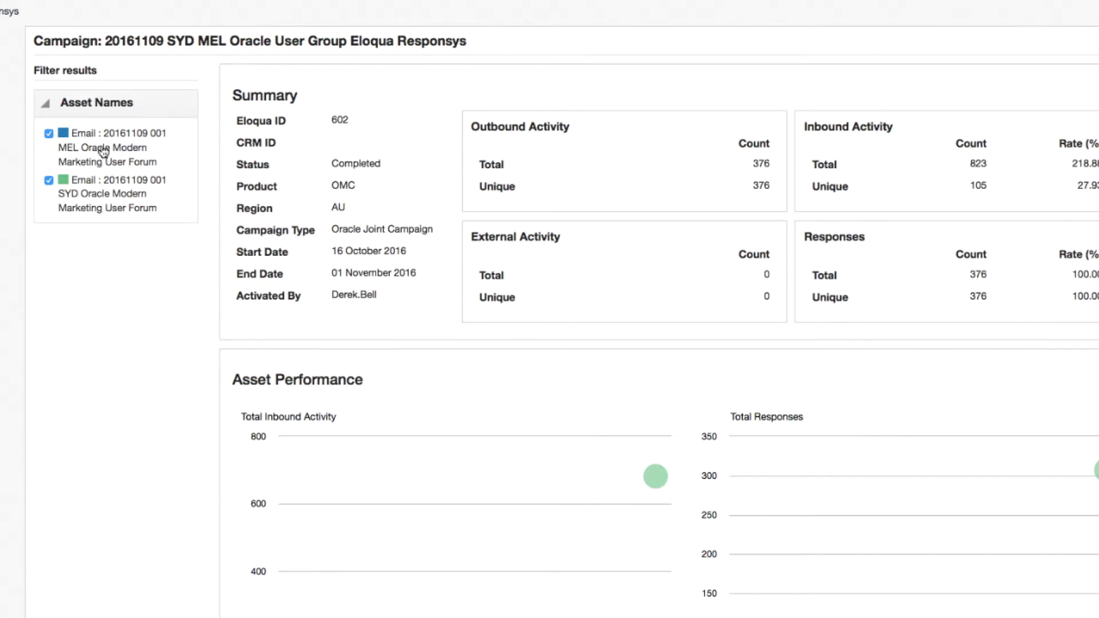
mouse_move(655, 477)
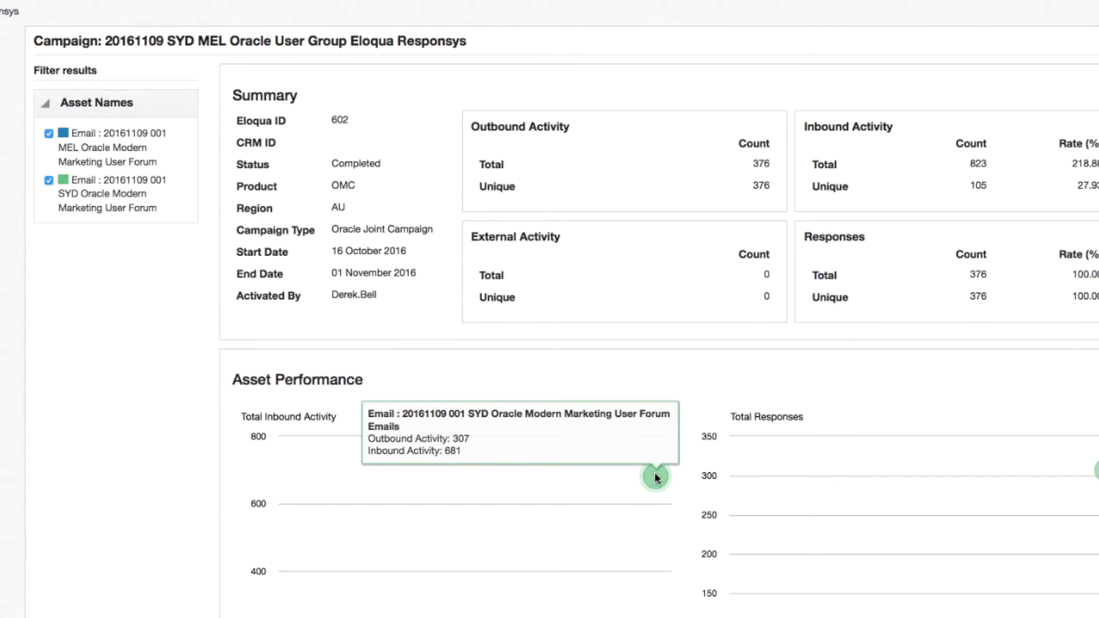
mouse_move(1098, 473)
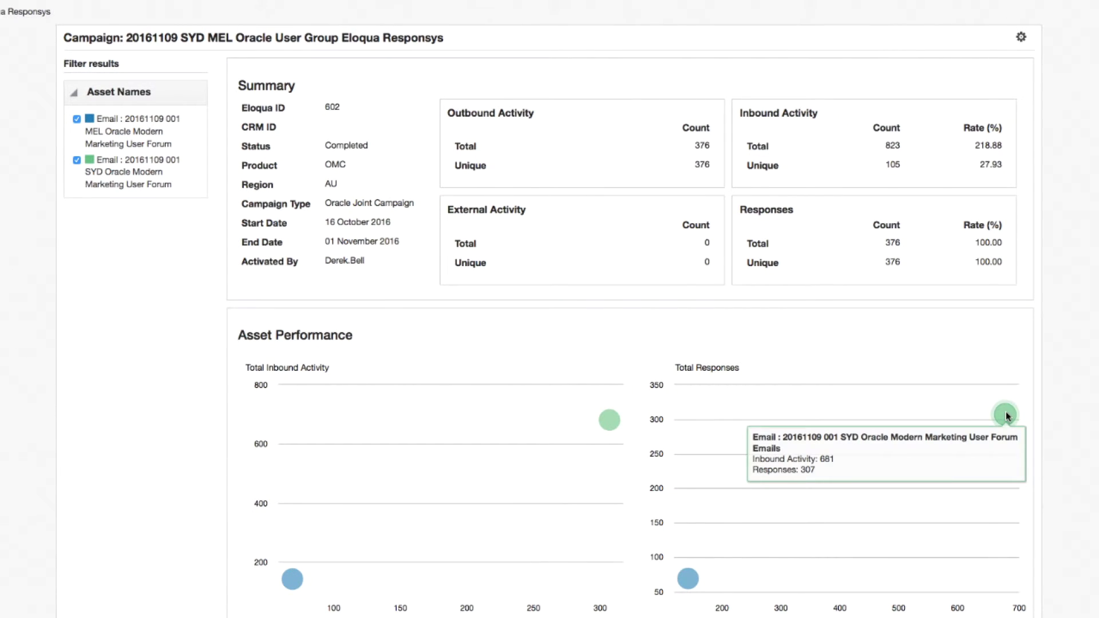
mouse_move(690, 579)
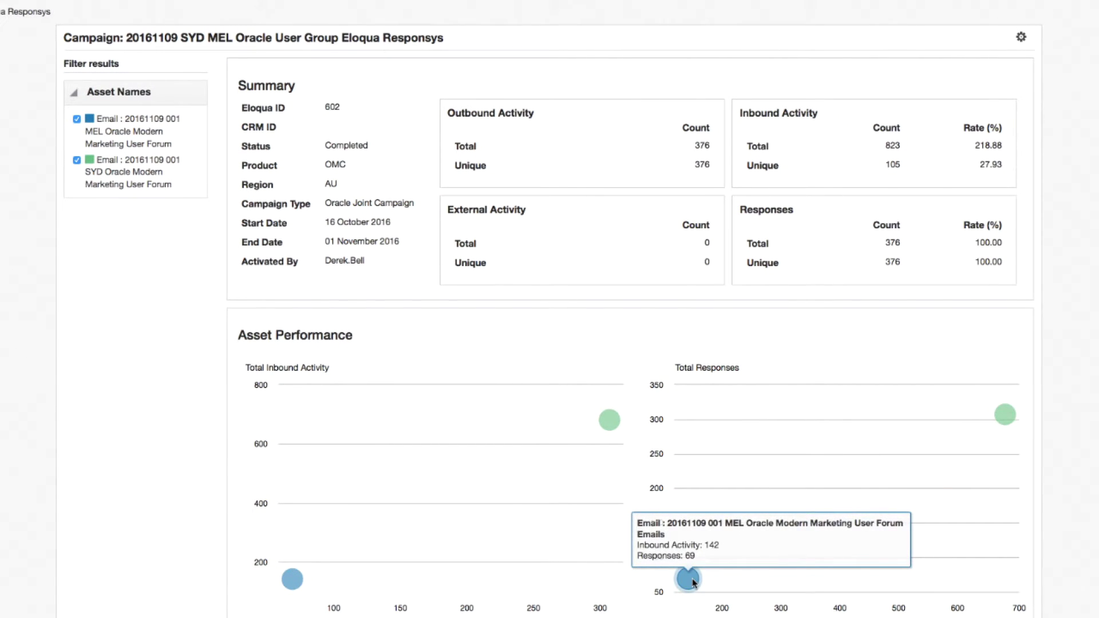
mouse_move(292, 581)
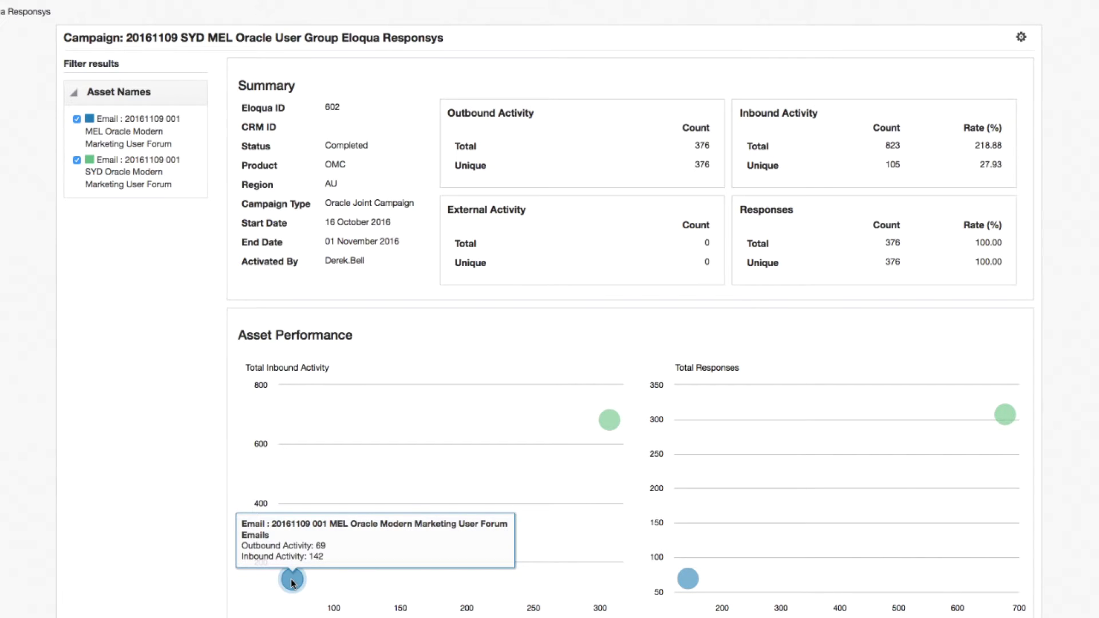
mouse_move(609, 419)
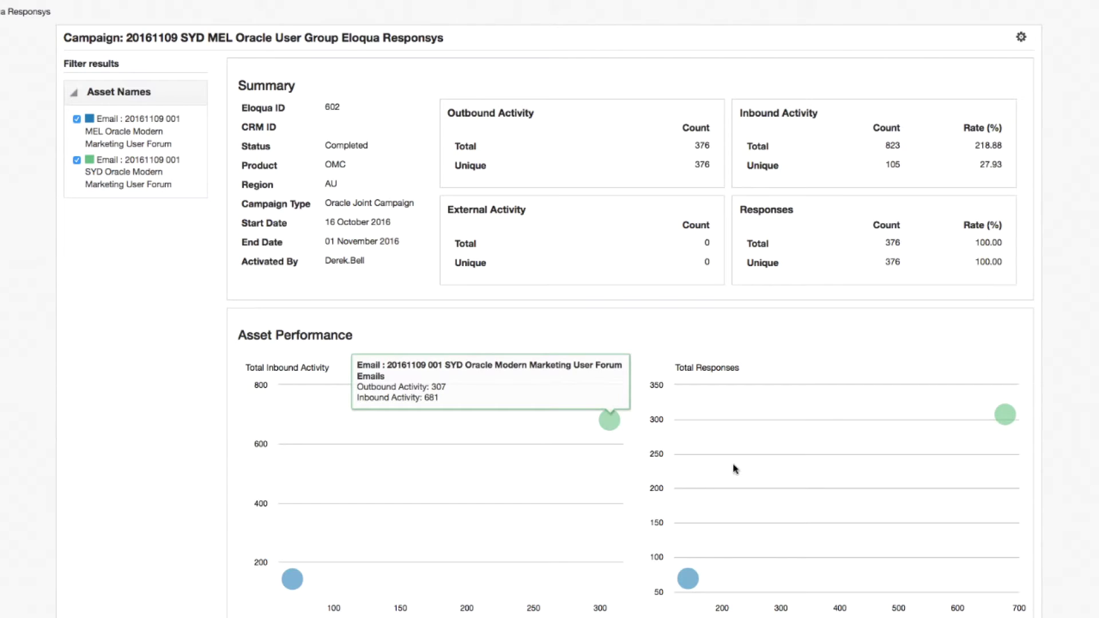
scroll(734, 465, down, 5)
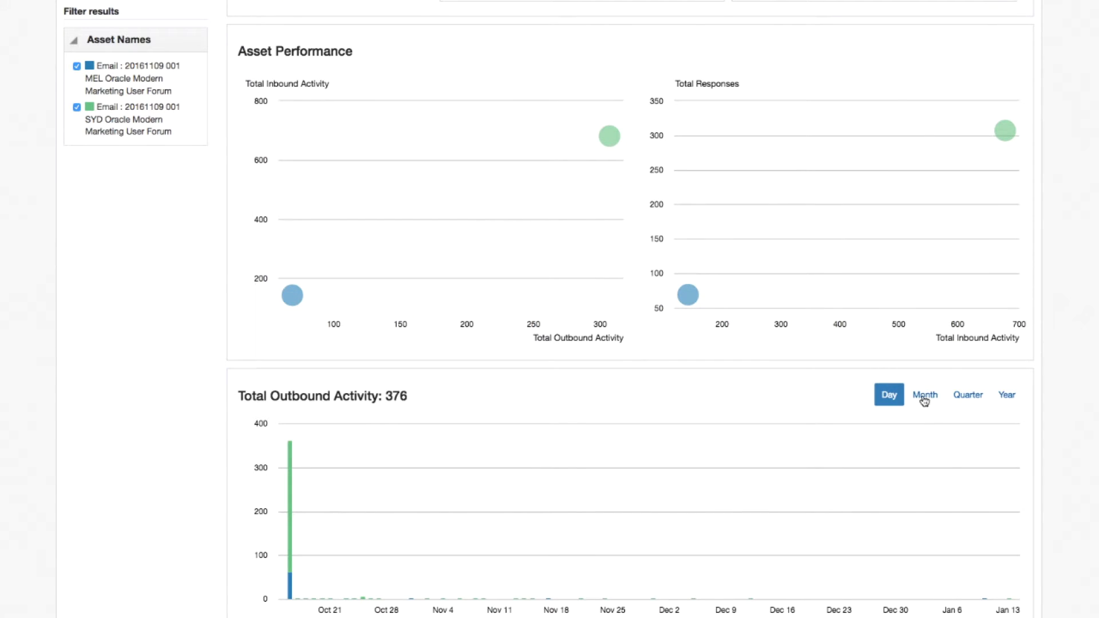
click(924, 395)
mouse_move(371, 549)
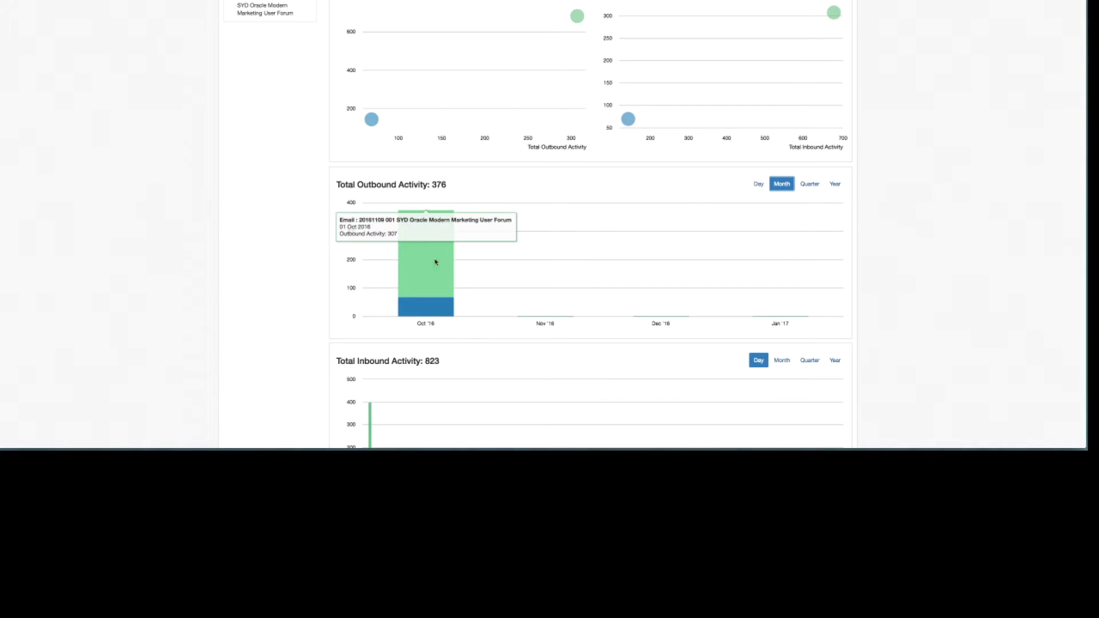
click(758, 183)
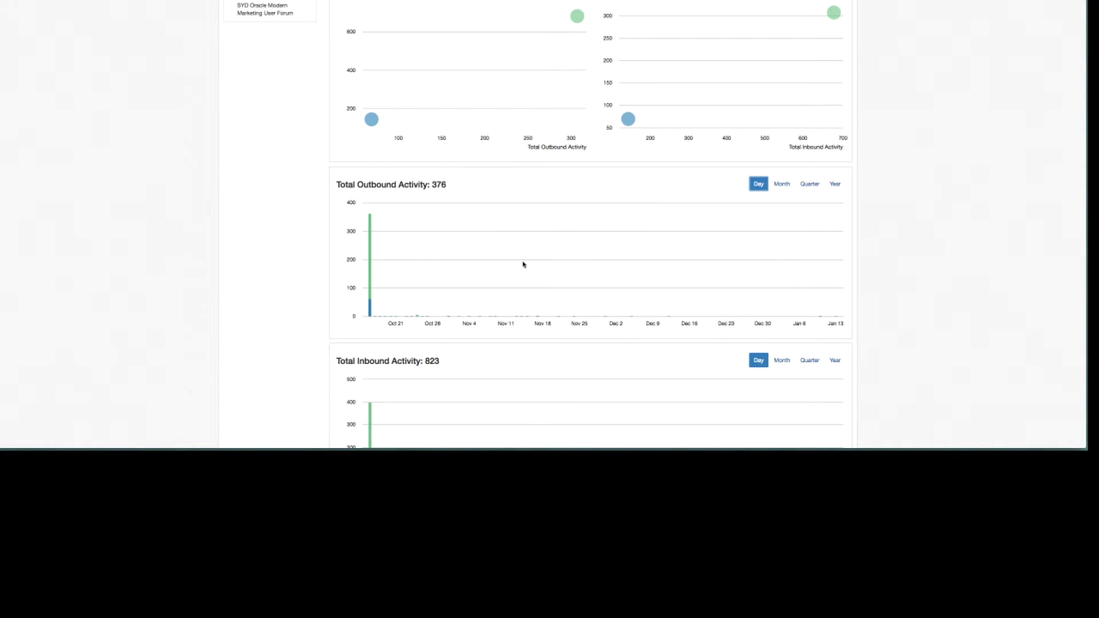
mouse_move(385, 317)
mouse_move(417, 318)
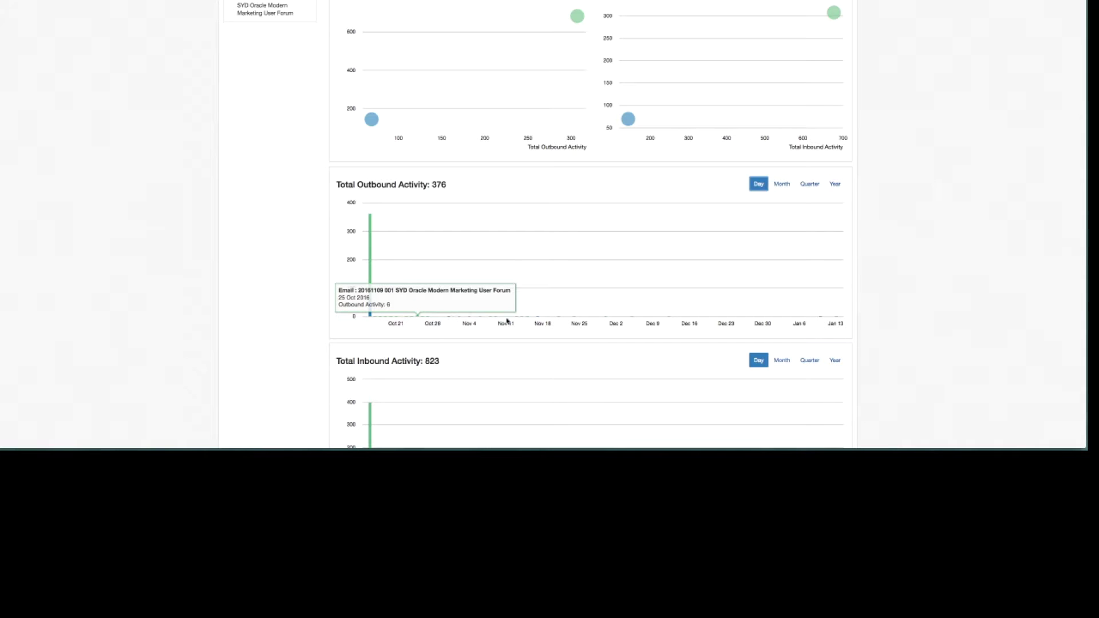
mouse_move(538, 319)
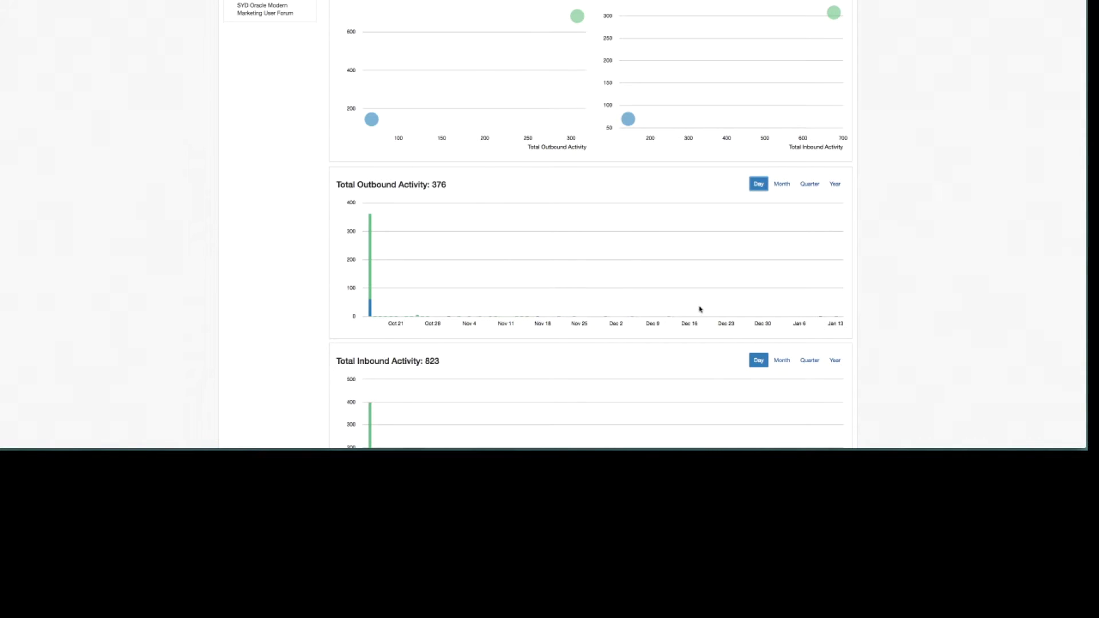
scroll(728, 268, down, 5)
mouse_move(361, 152)
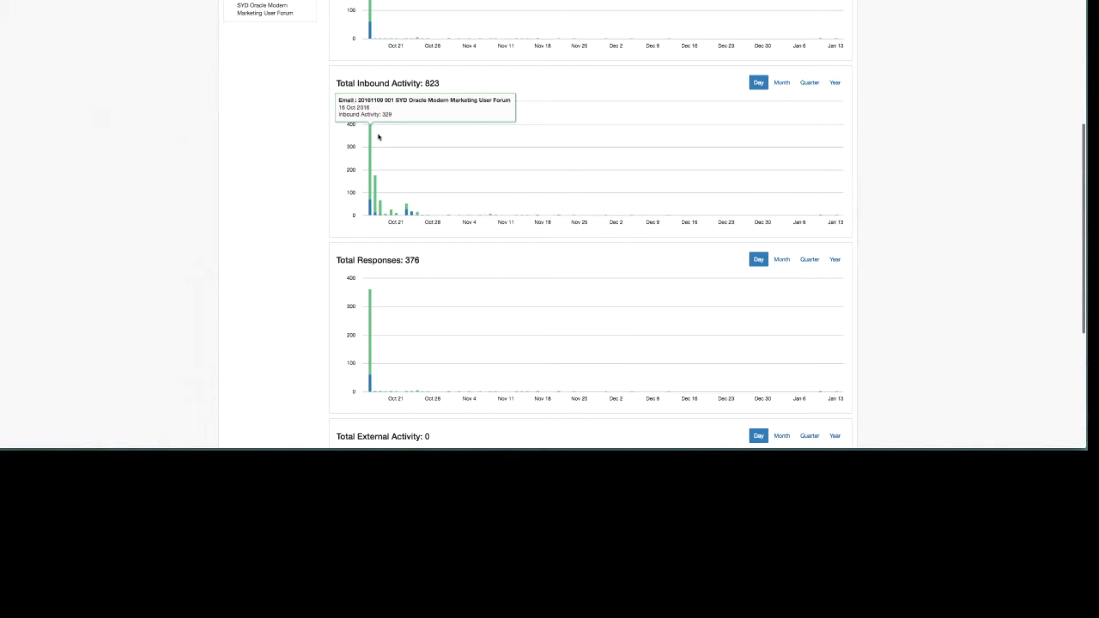
mouse_move(376, 192)
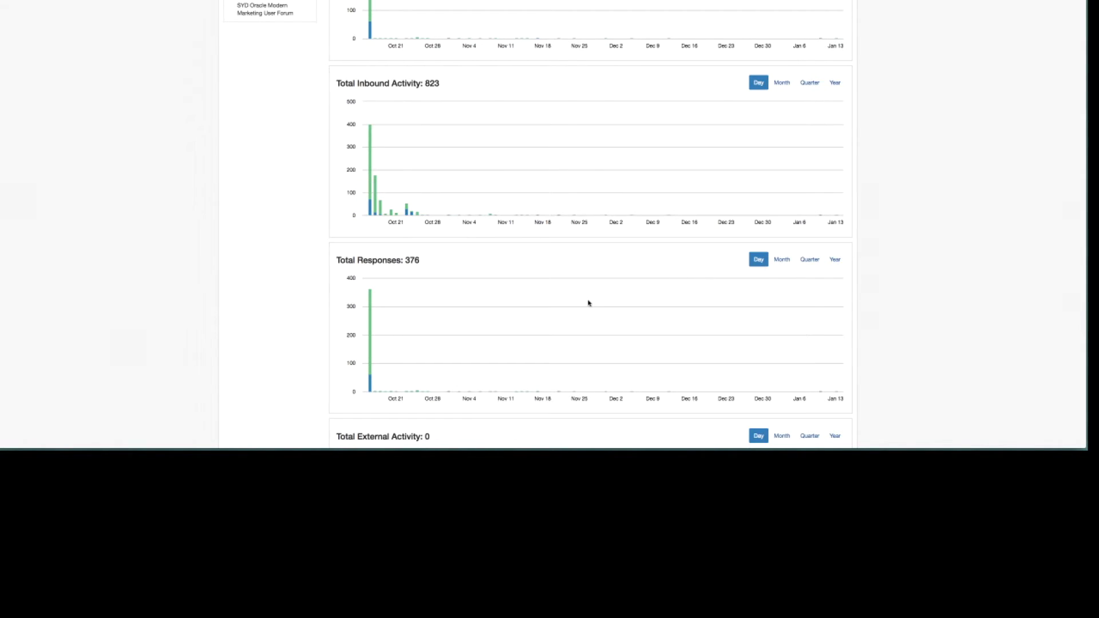
scroll(588, 304, down, 5)
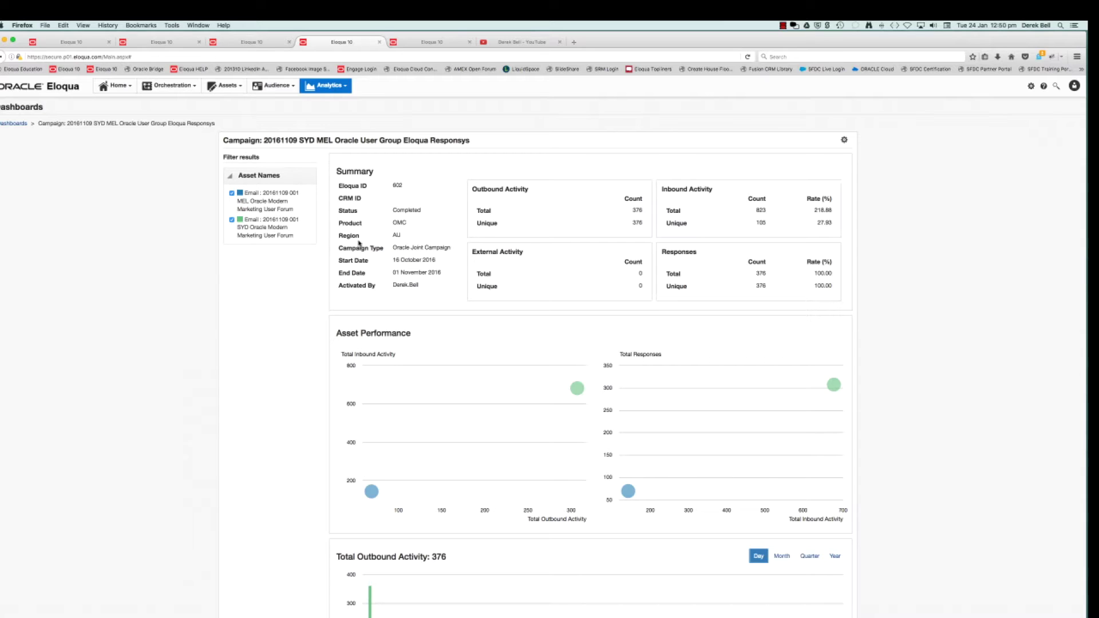
Highlight the Activated By and Oracle Joint Campaign values, then open the Email Analysis Overview dashboard.
drag(394, 283, 419, 285)
drag(393, 247, 451, 247)
click(16, 123)
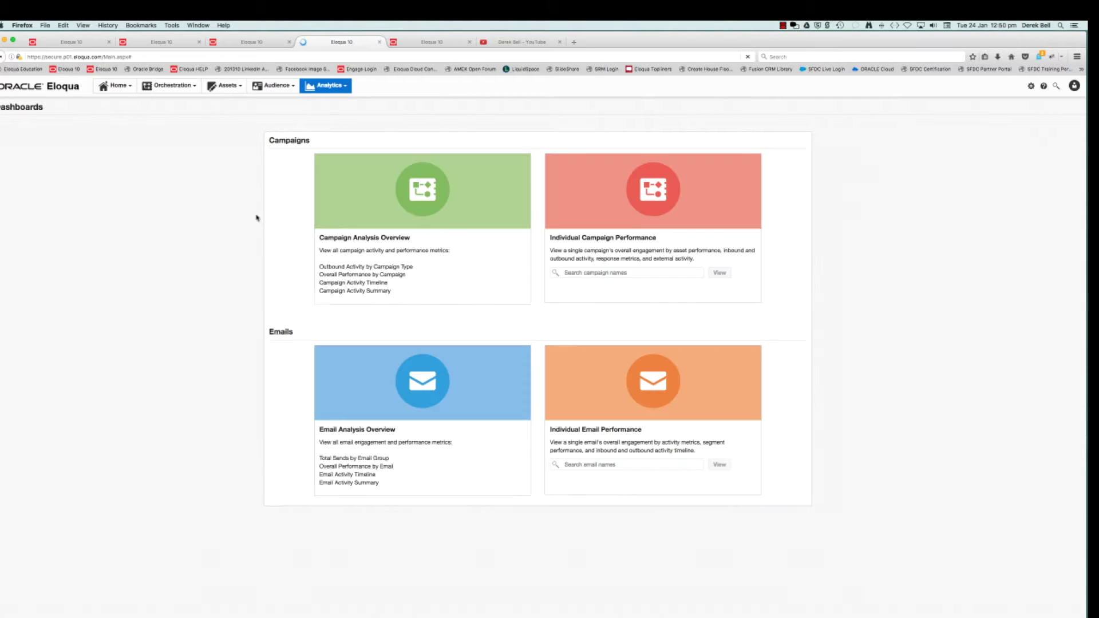
click(429, 390)
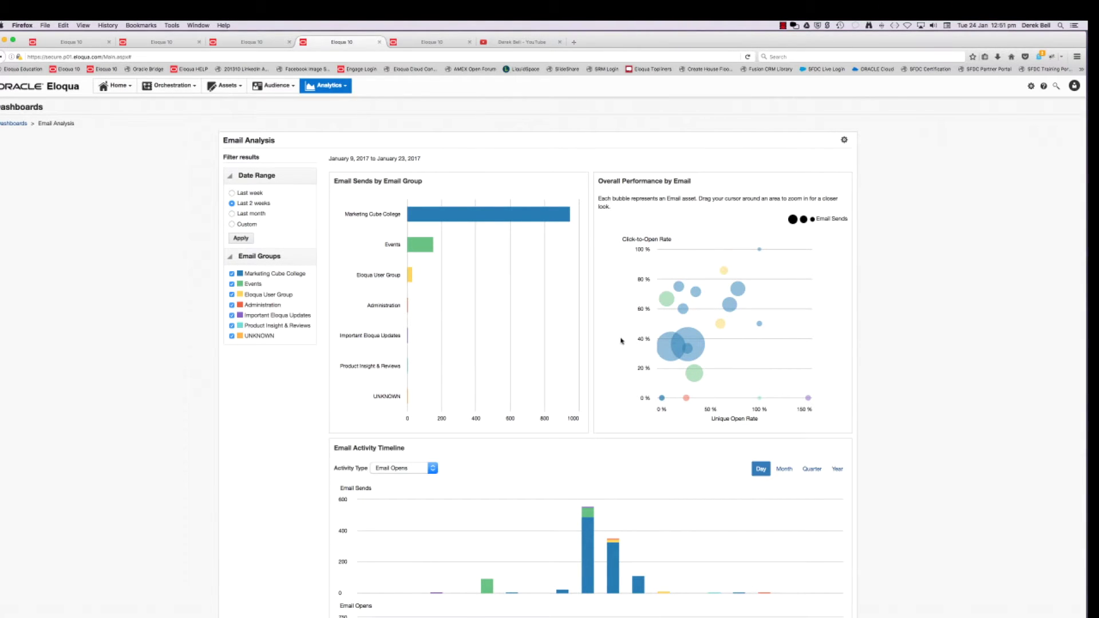
Uncheck the UNKNOWN, Product Insight & Reviews and Administration groups and chart Email Clickthroughs.
click(232, 337)
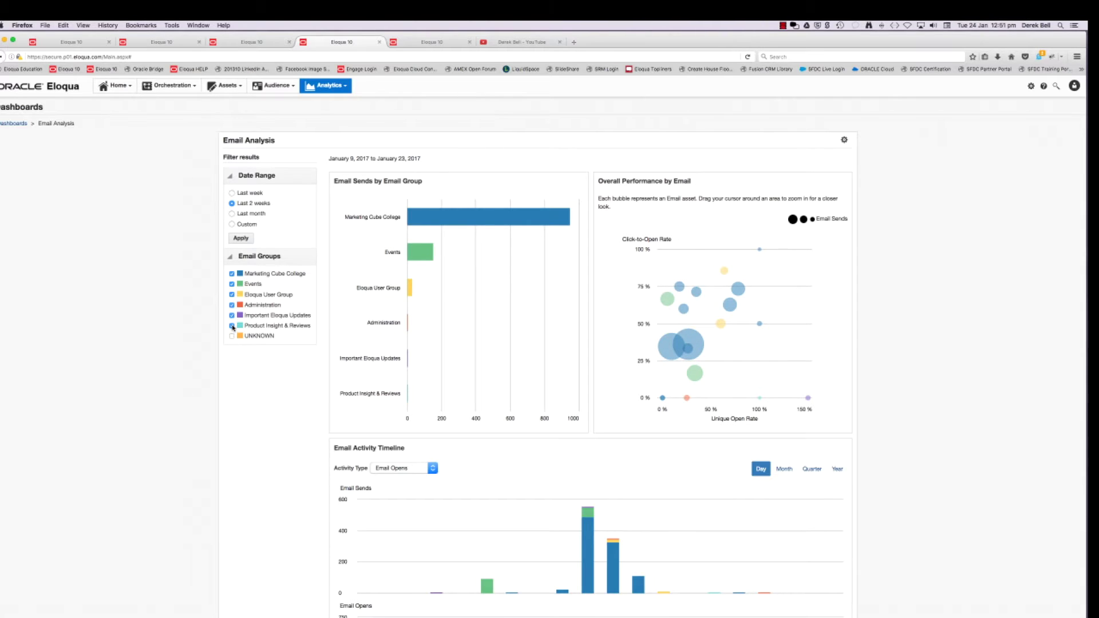
click(232, 325)
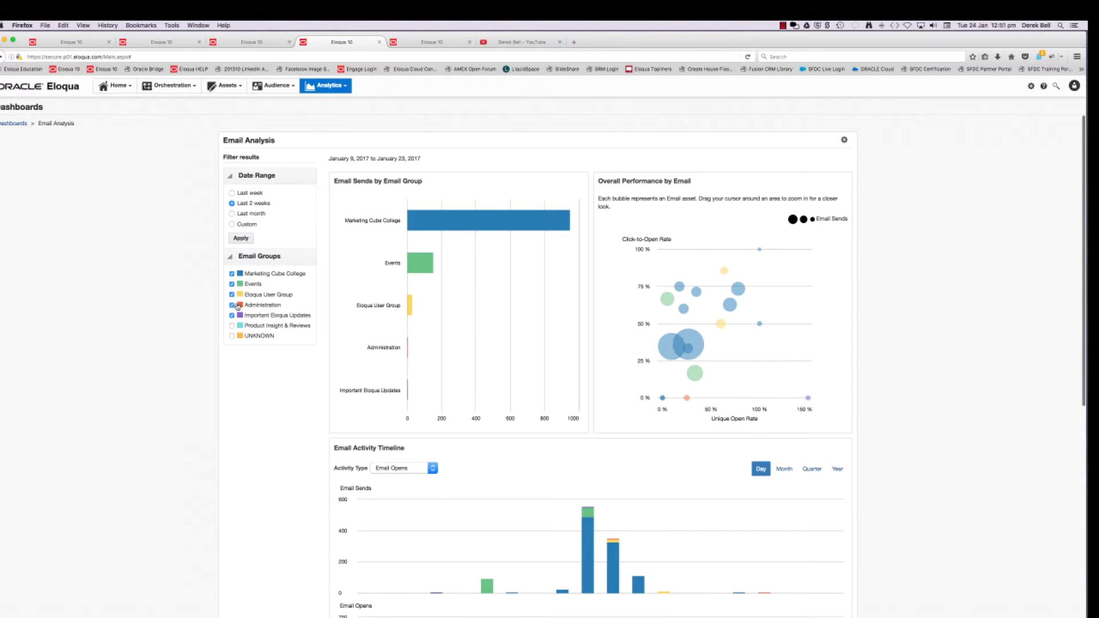
click(232, 307)
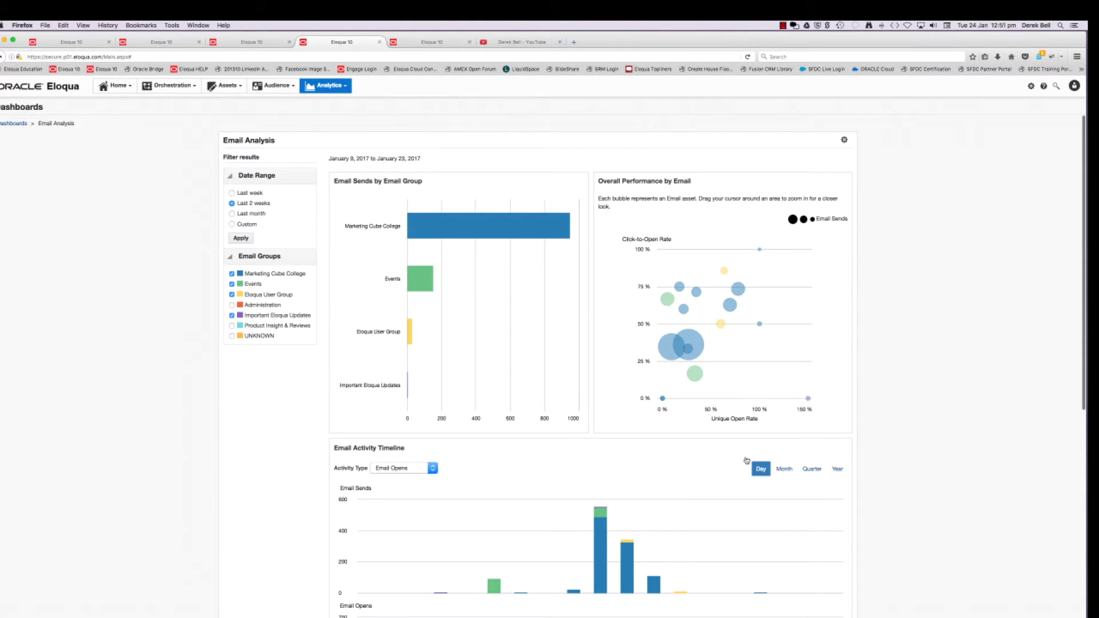
click(431, 468)
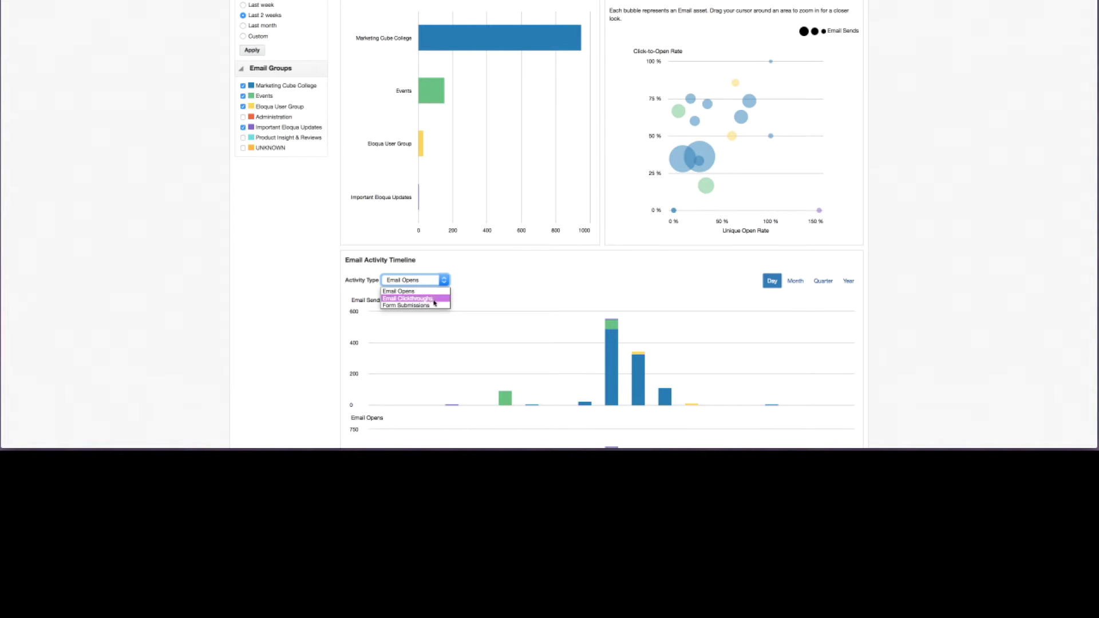
click(433, 298)
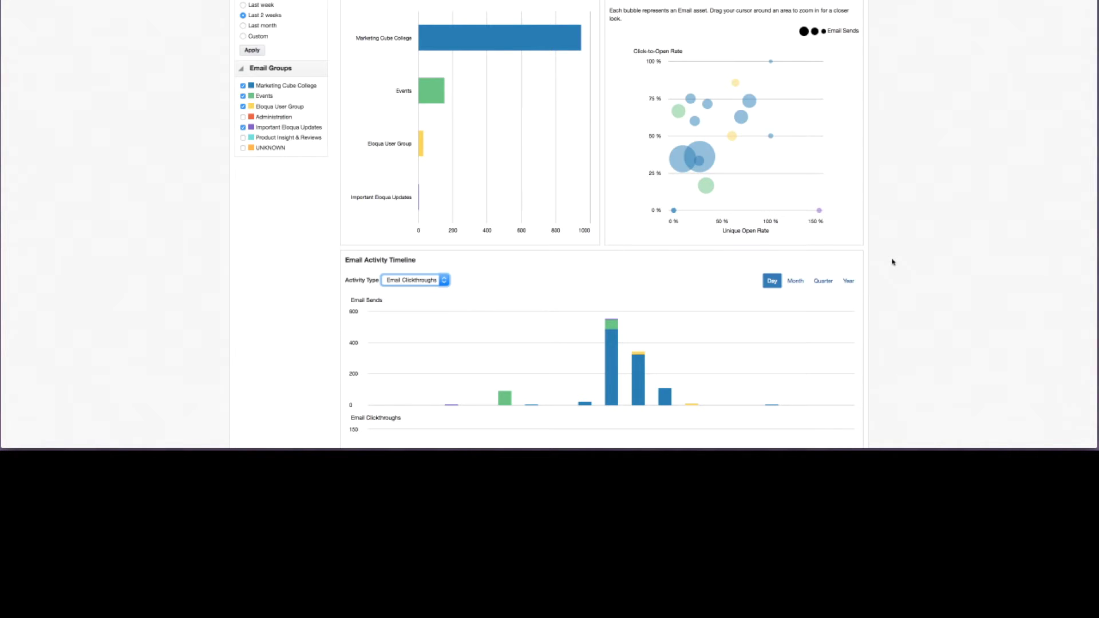
scroll(892, 262, down, 6)
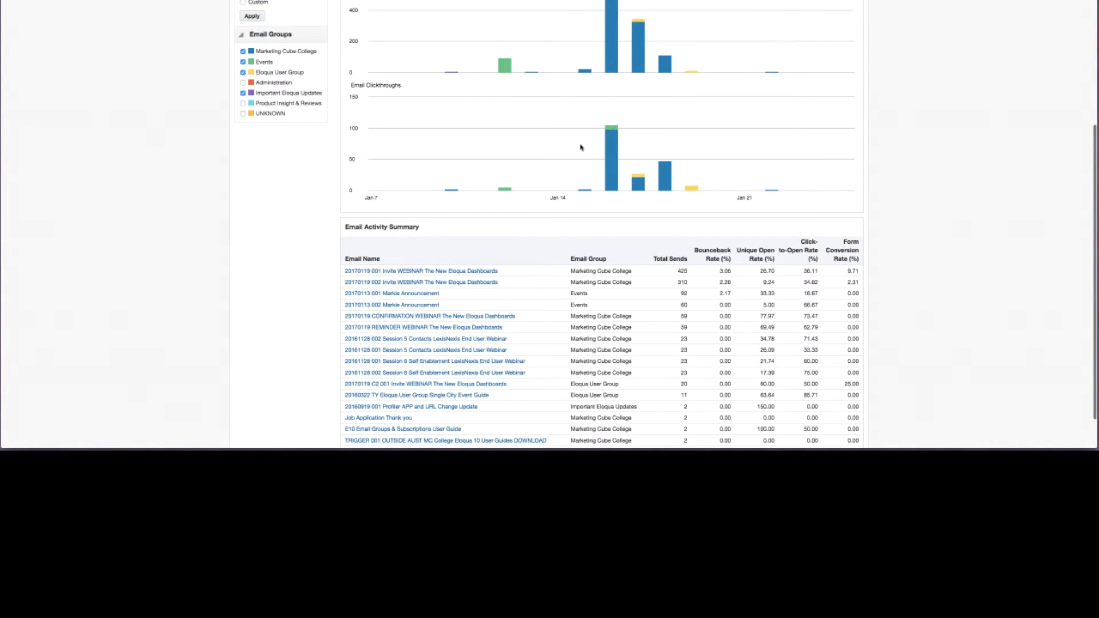
mouse_move(610, 150)
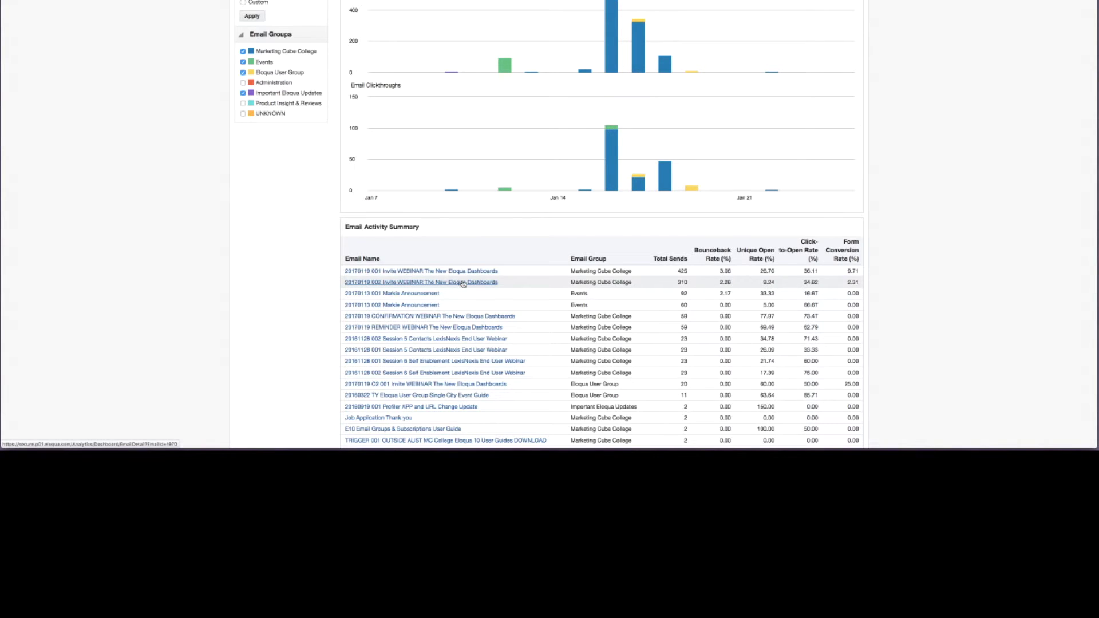
scroll(463, 284, down, 1)
scroll(463, 284, down, 2)
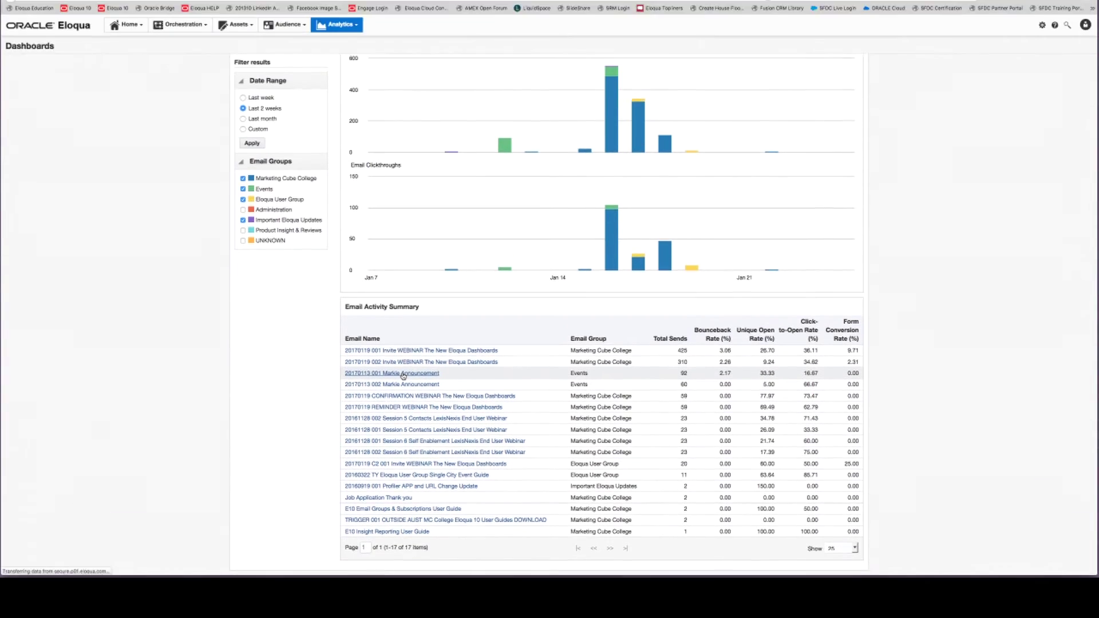
click(403, 246)
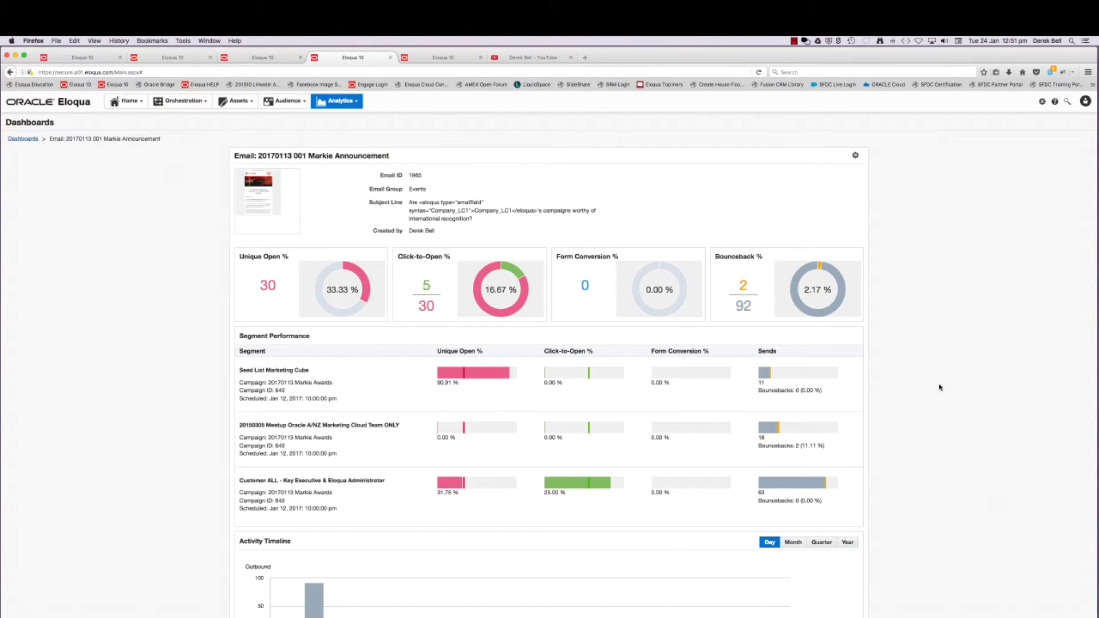
Review the Markie Announcement donut, segment-bar and timeline values, then go back to Dashboards.
scroll(939, 388, down, 3)
scroll(940, 386, up, 2)
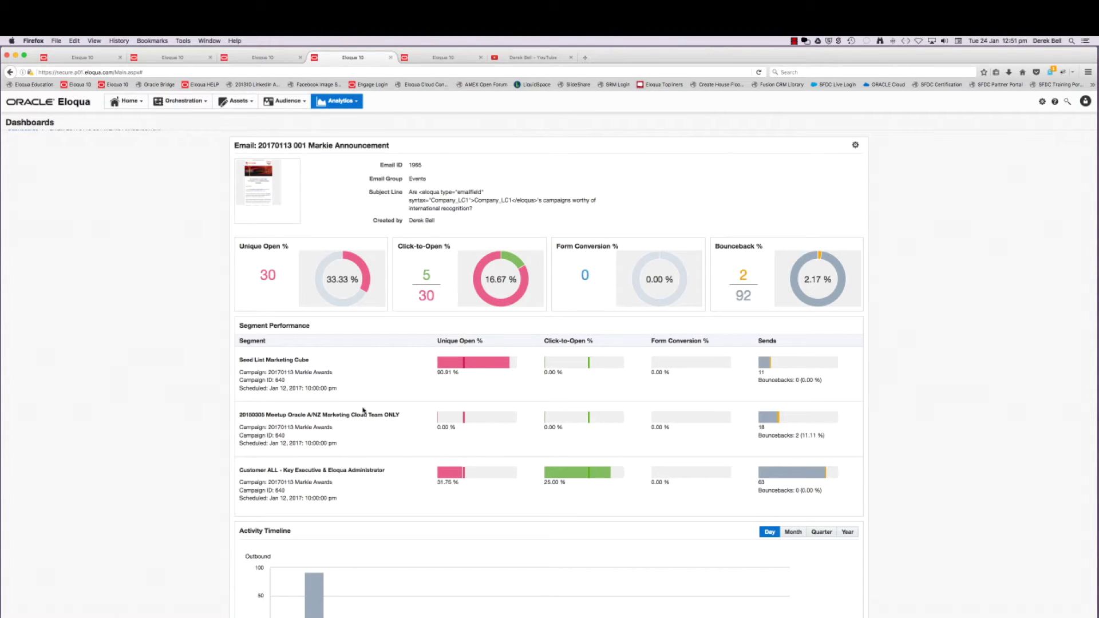
mouse_move(454, 477)
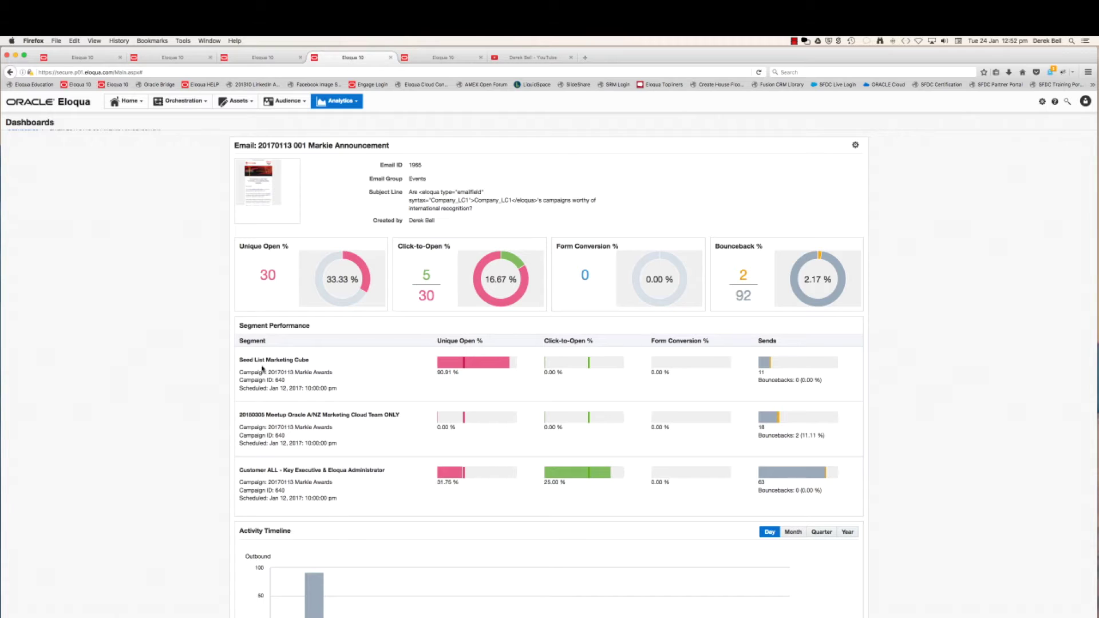
mouse_move(464, 362)
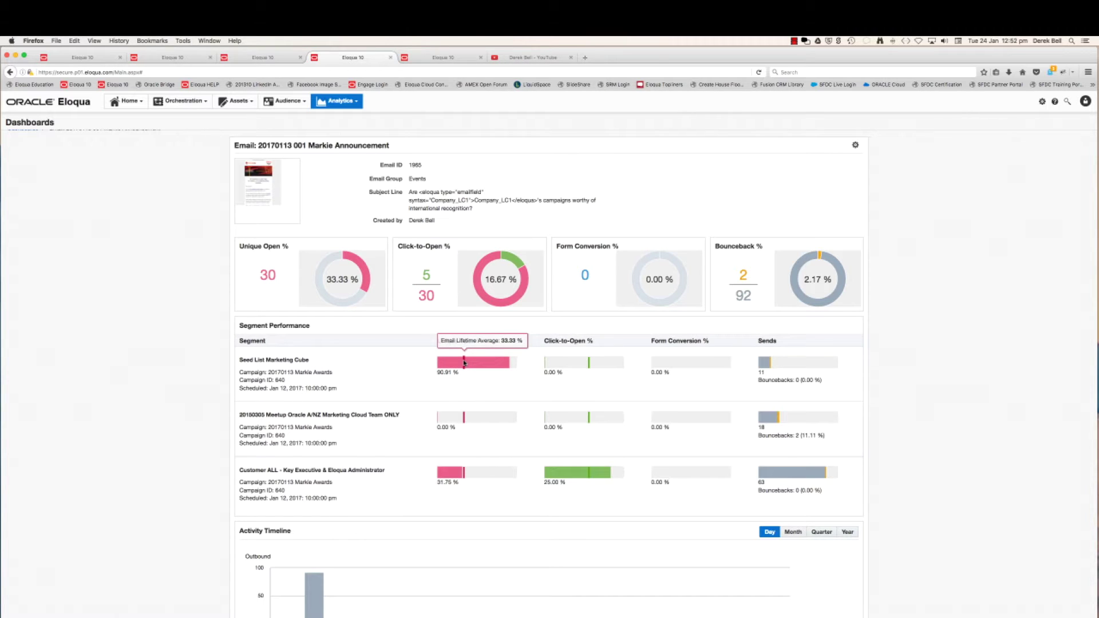
scroll(380, 490, down, 4)
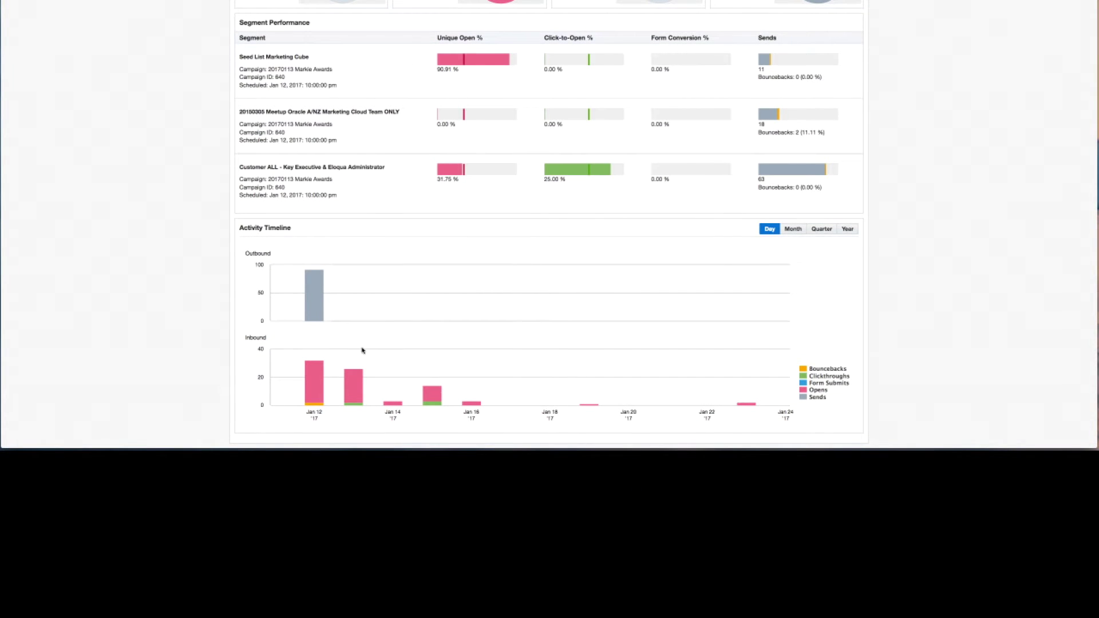
mouse_move(317, 377)
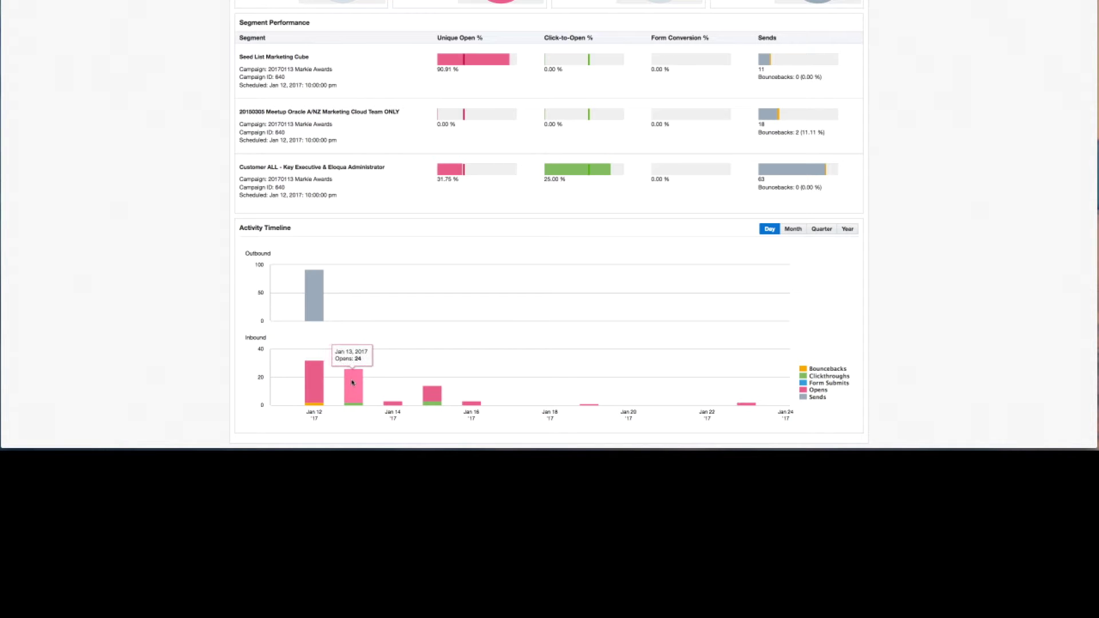
mouse_move(394, 406)
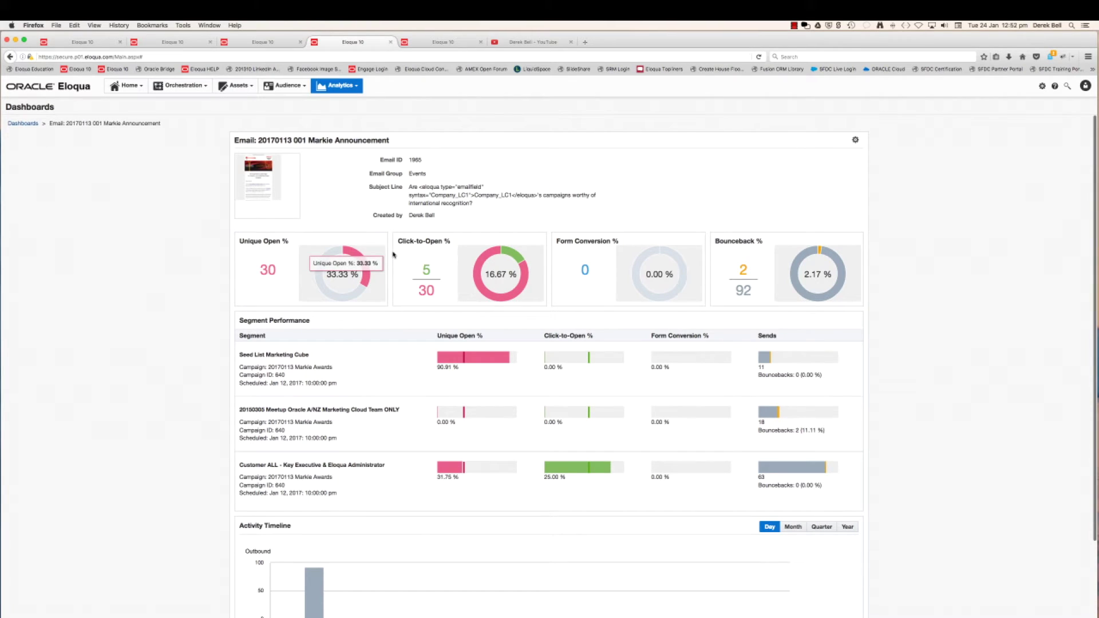
mouse_move(512, 257)
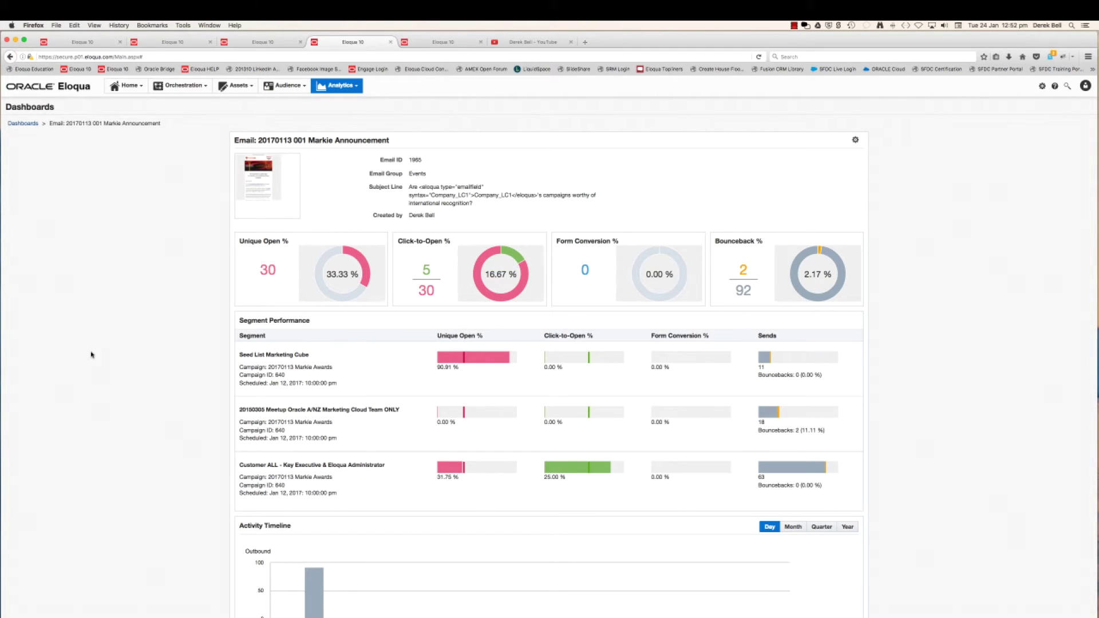
click(22, 124)
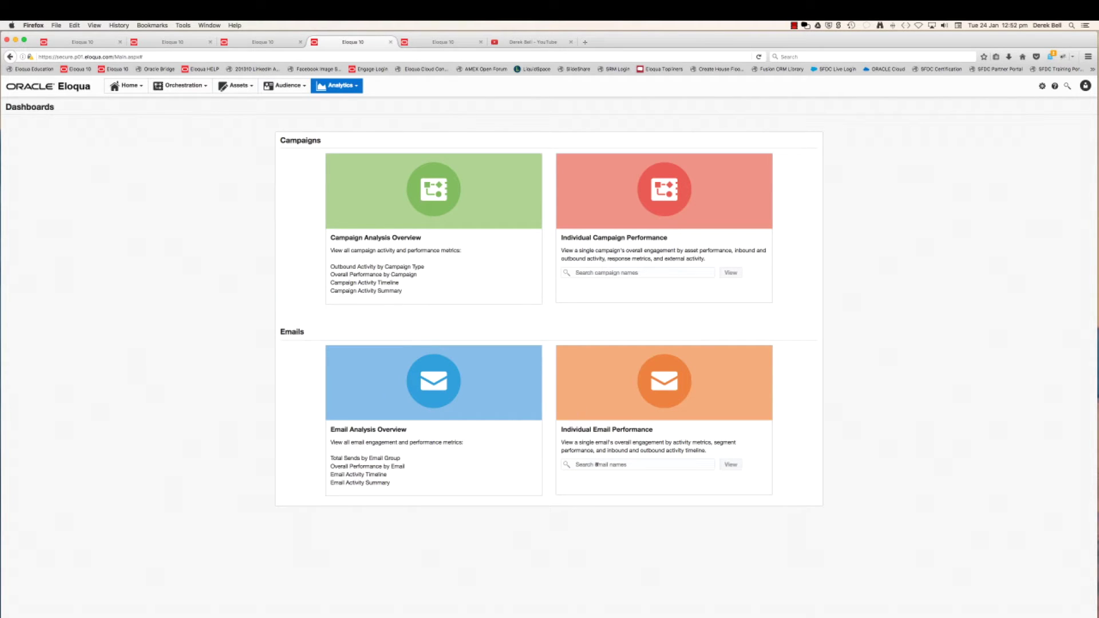
click(596, 464)
text(201610)
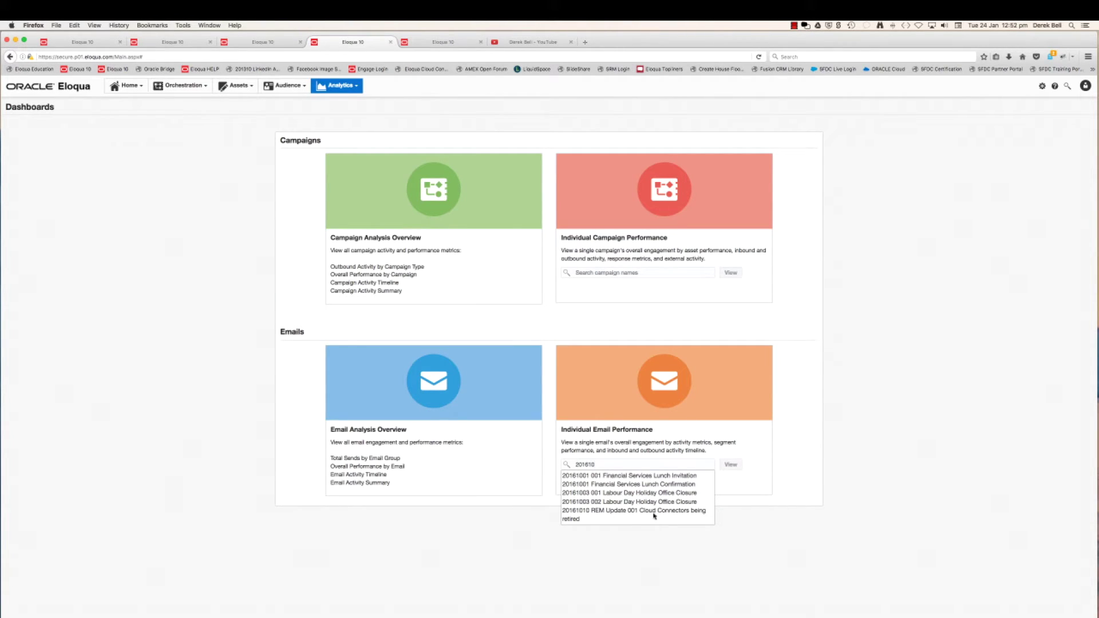
click(615, 494)
click(730, 464)
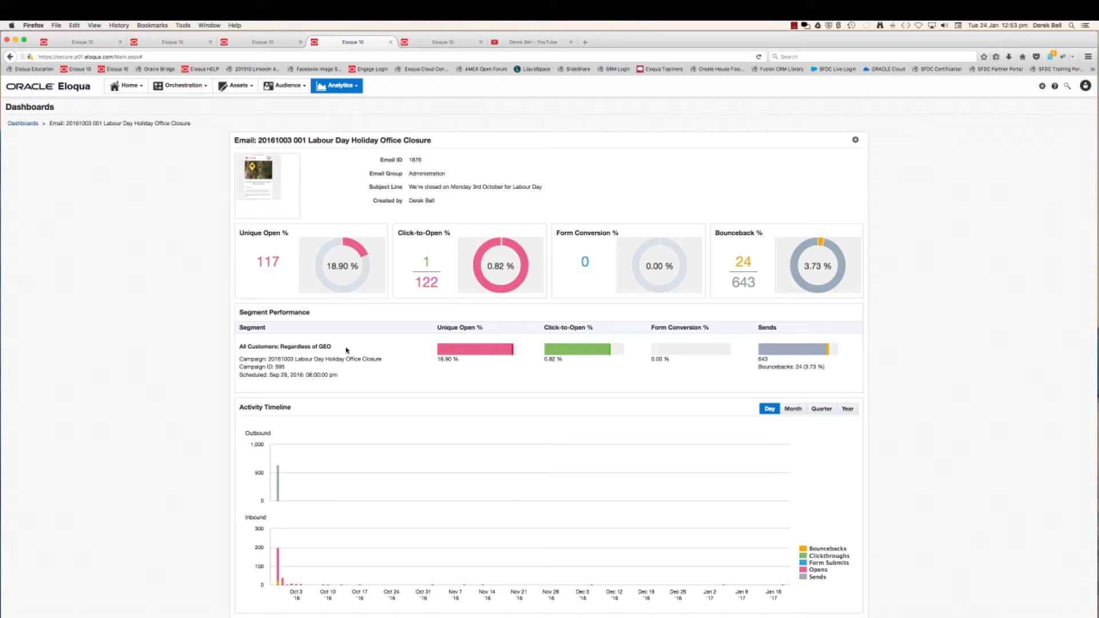
Check the Unique Open and Bounceback chart values, then switch the Activity Timeline to Month.
mouse_move(468, 352)
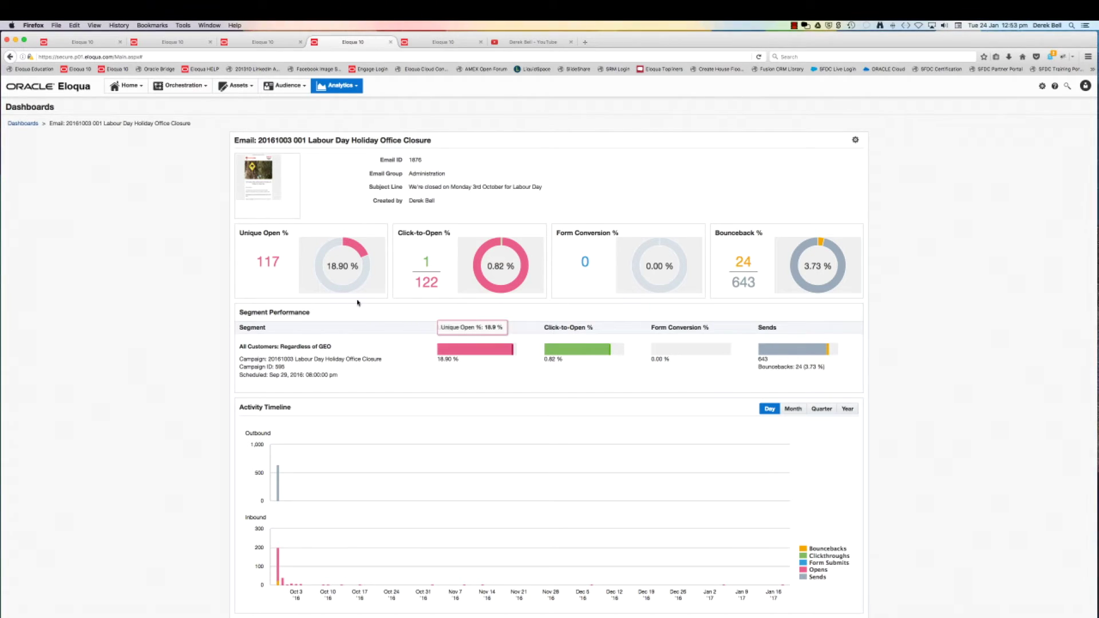
mouse_move(361, 276)
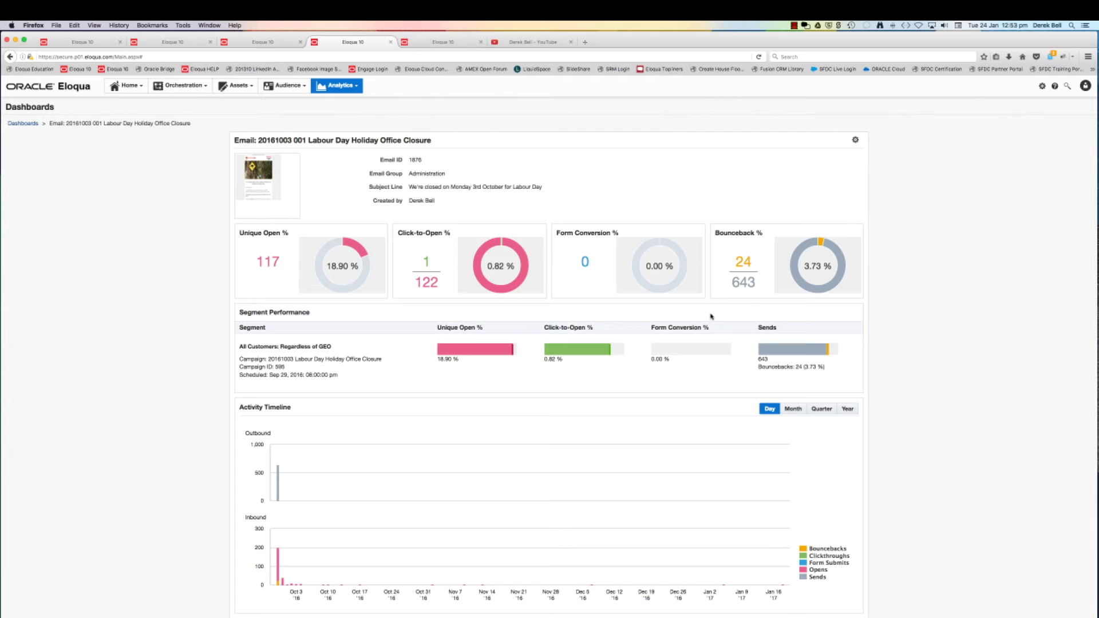
mouse_move(802, 250)
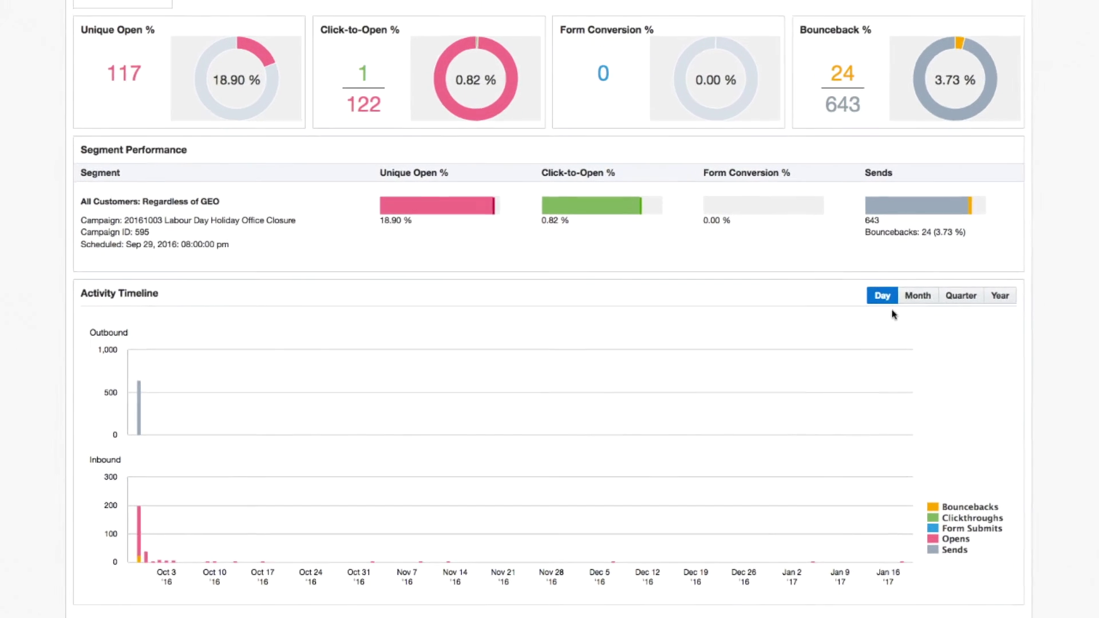
click(793, 409)
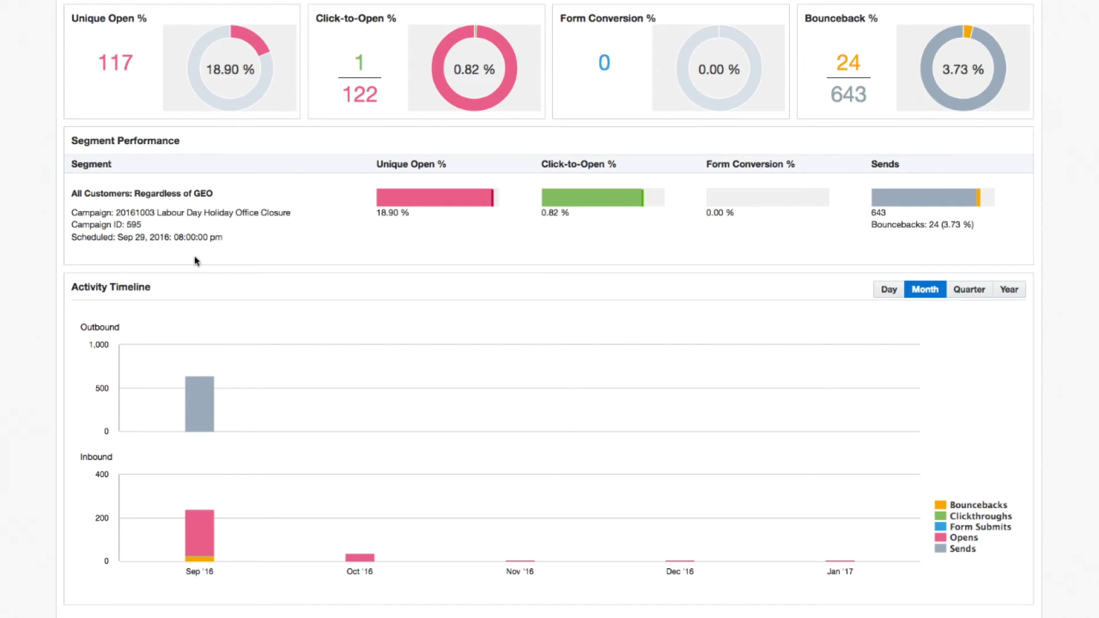